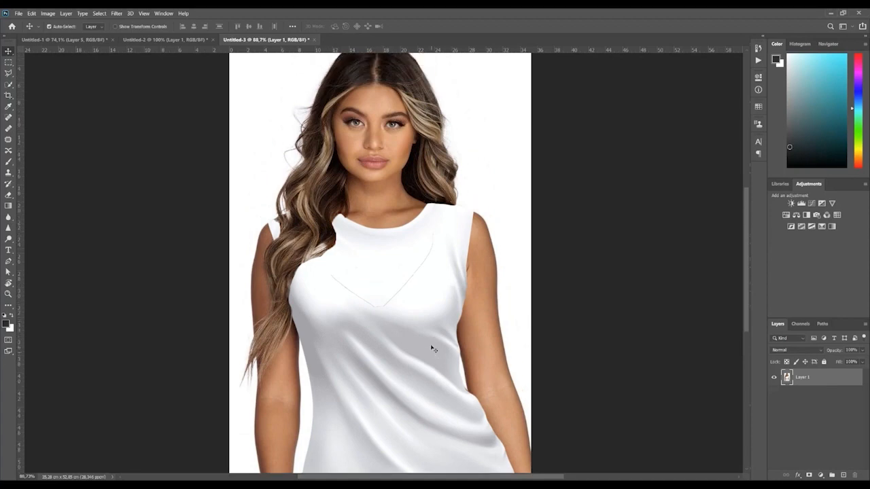
Erase the white shirt on Layer 5 at the shoulder on the image's right and at both lower side edges.
scroll(433, 348, down, 2)
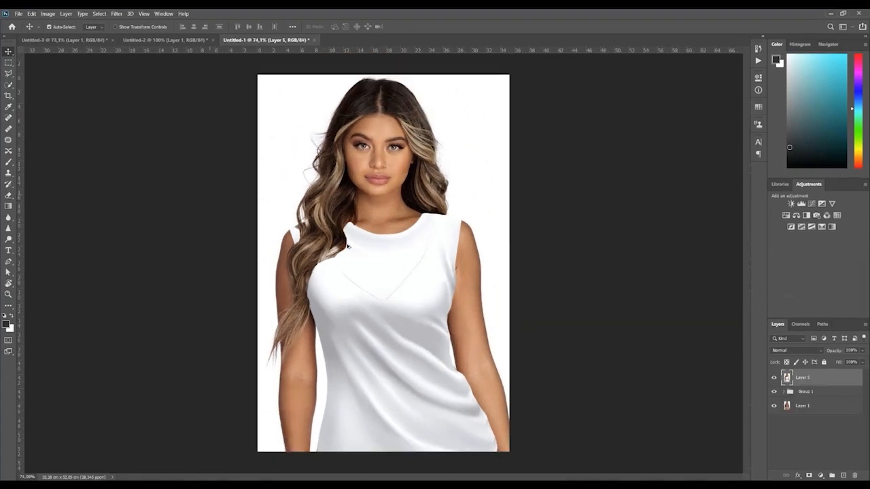
scroll(358, 256, up, 2)
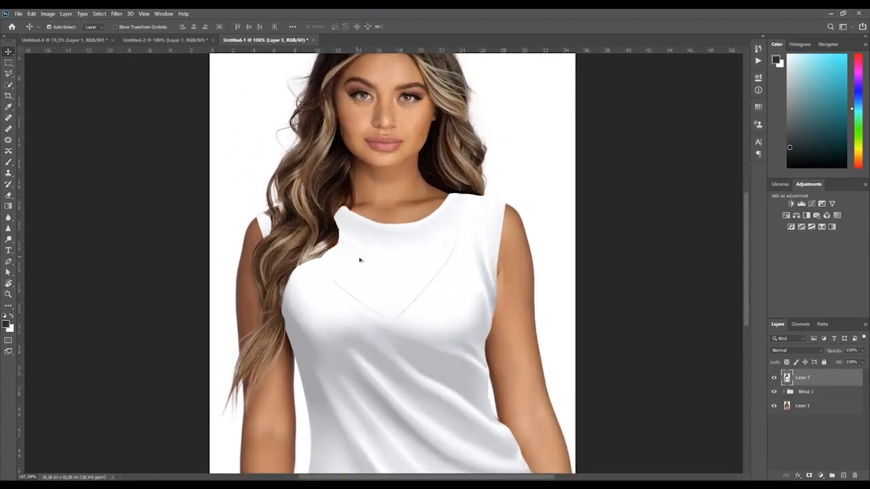
scroll(365, 263, down, 2)
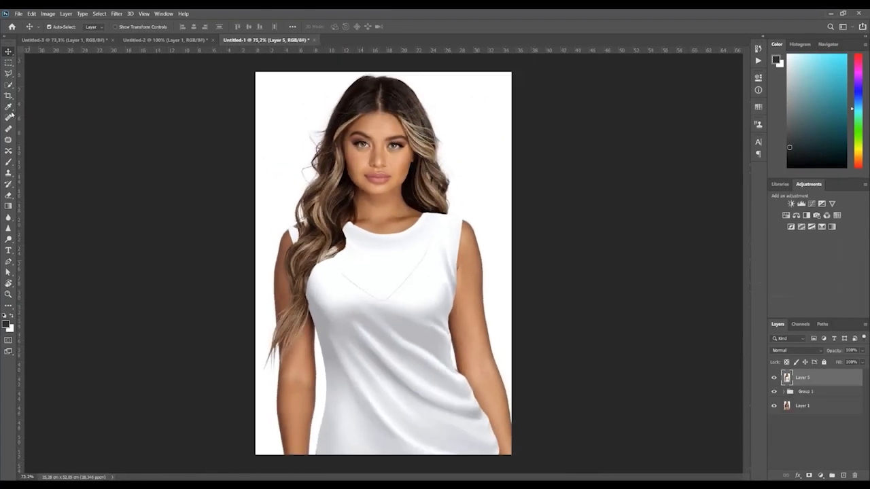
click(9, 195)
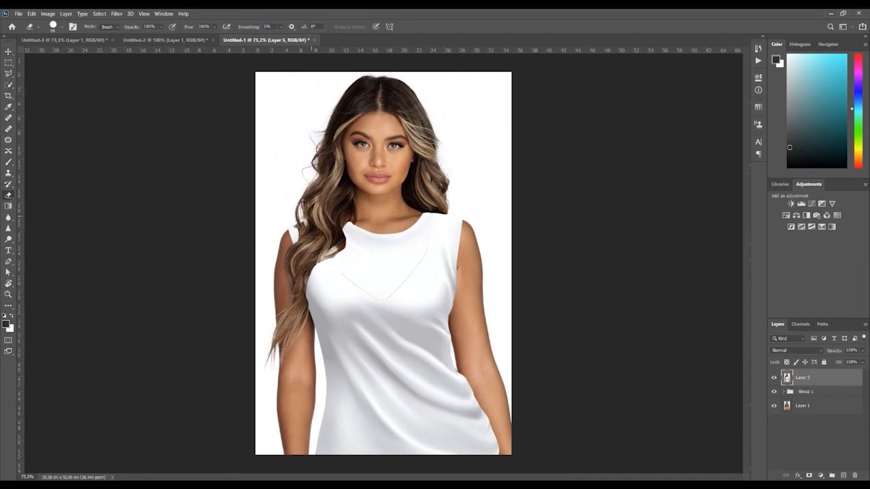
mouse_move(310, 214)
mouse_down()
mouse_move(334, 217)
mouse_move(325, 217)
mouse_up()
drag(325, 465, 348, 475)
mouse_move(501, 431)
mouse_down()
mouse_move(483, 419)
mouse_move(453, 365)
mouse_move(468, 390)
mouse_move(471, 451)
mouse_up()
drag(474, 230, 450, 214)
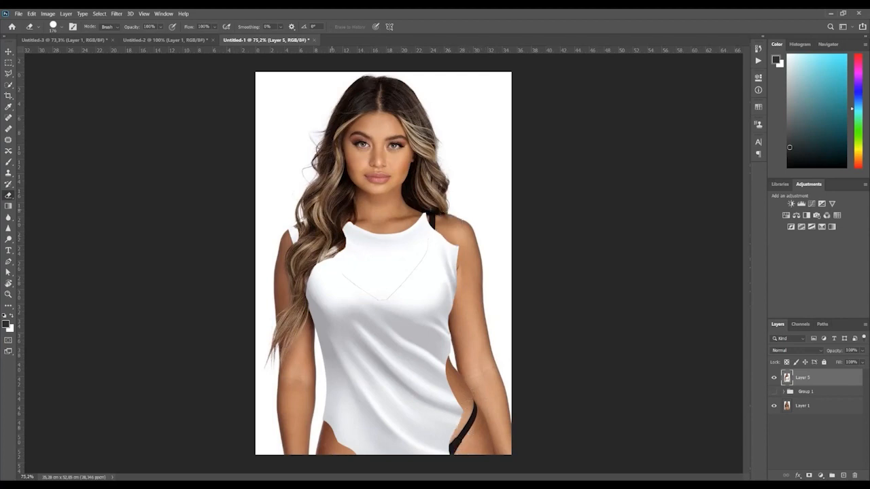
Erase the rest of the white shirt on Layer 5 to reveal the photo on Layer 1 underneath.
drag(302, 224, 291, 242)
mouse_move(306, 284)
mouse_down()
mouse_move(329, 420)
mouse_move(394, 448)
mouse_move(456, 420)
mouse_move(414, 405)
mouse_move(333, 408)
mouse_move(454, 389)
mouse_move(405, 371)
mouse_move(328, 370)
mouse_move(431, 363)
mouse_move(451, 319)
mouse_move(453, 251)
mouse_move(346, 226)
mouse_up()
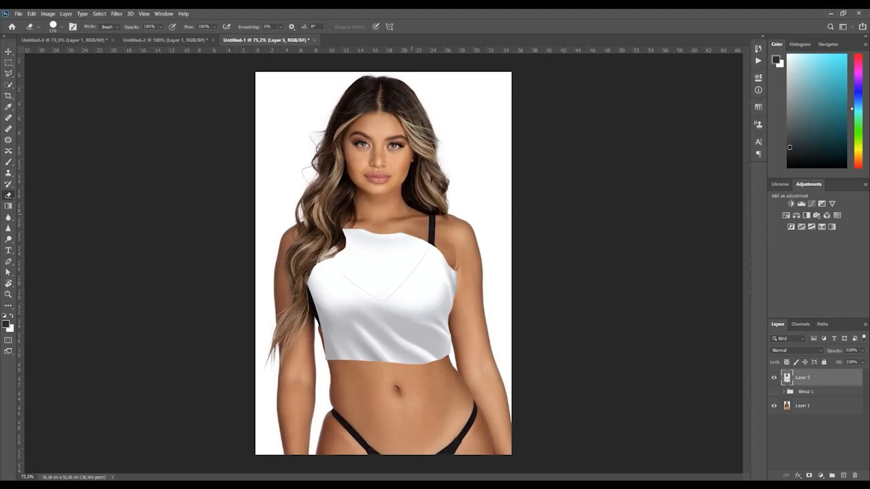
drag(406, 232, 322, 257)
mouse_move(319, 317)
mouse_down()
mouse_move(430, 363)
mouse_move(450, 325)
mouse_move(363, 314)
mouse_move(314, 289)
mouse_move(367, 271)
mouse_move(453, 261)
mouse_move(369, 247)
mouse_move(331, 251)
mouse_up()
scroll(395, 320, up, 4)
scroll(376, 284, down, 4)
scroll(391, 313, up, 3)
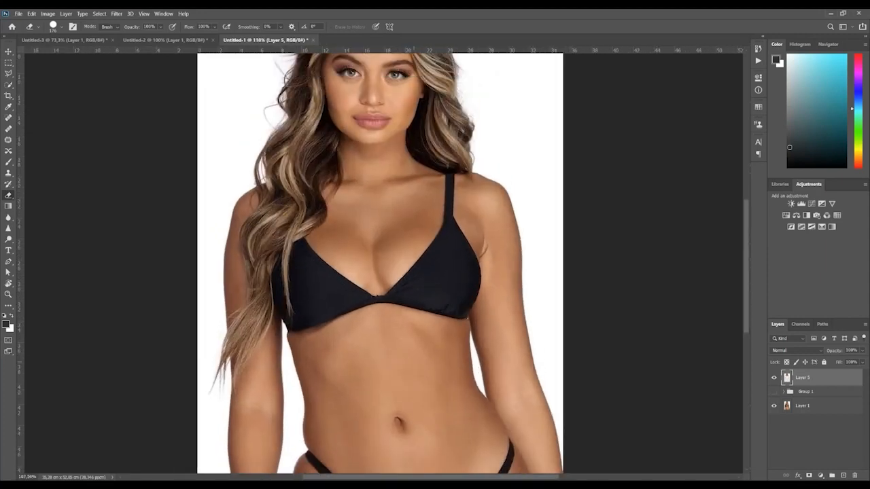
scroll(392, 323, down, 4)
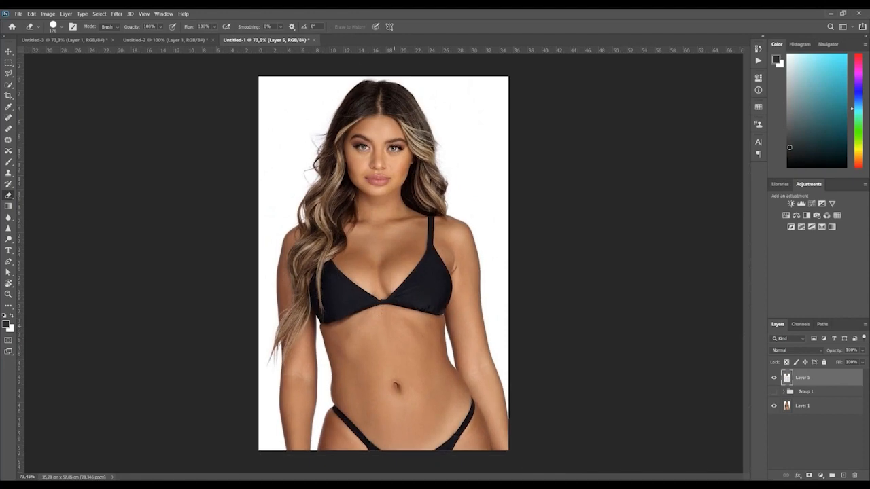
scroll(381, 266, up, 1)
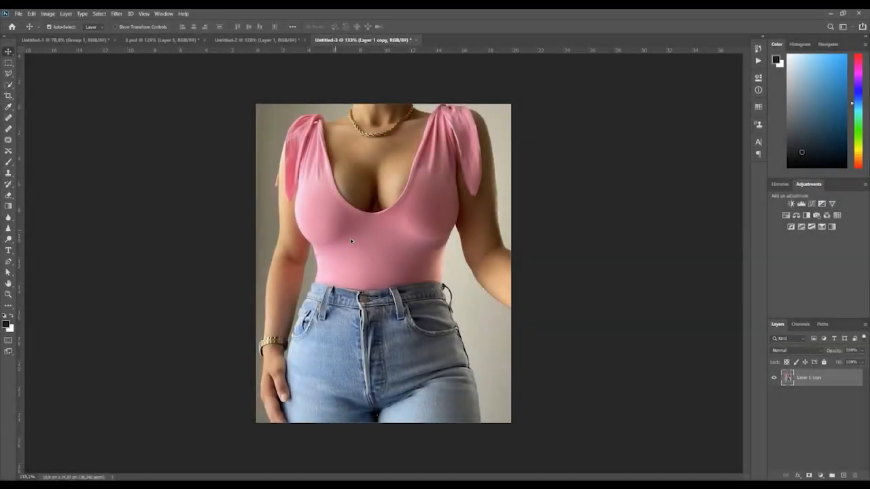
In the pink top document, erase the inner shoulder straps on both sides of Layer 1 with the Eraser tool.
scroll(357, 245, up, 5)
scroll(369, 254, down, 4)
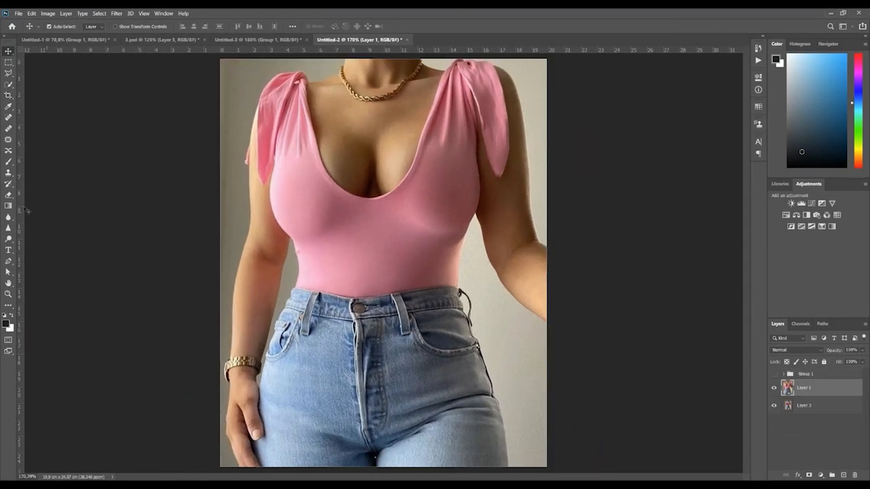
click(8, 196)
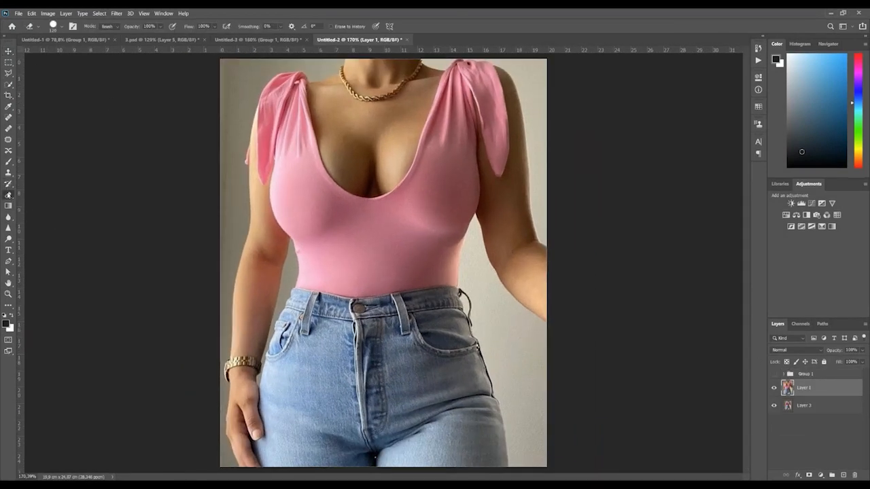
scroll(368, 275, up, 4)
scroll(368, 276, down, 6)
scroll(369, 274, up, 1)
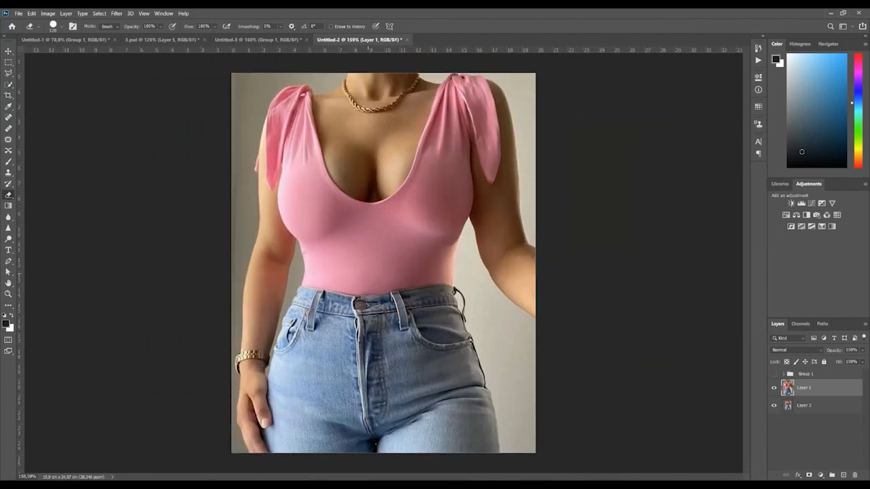
mouse_move(388, 229)
mouse_down()
mouse_move(376, 235)
mouse_move(390, 238)
mouse_move(365, 237)
mouse_up()
drag(303, 91, 304, 116)
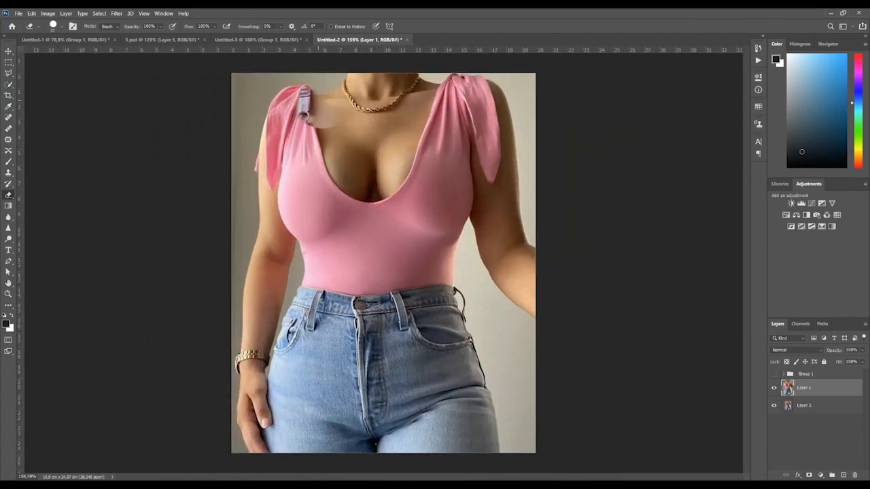
drag(445, 87, 447, 121)
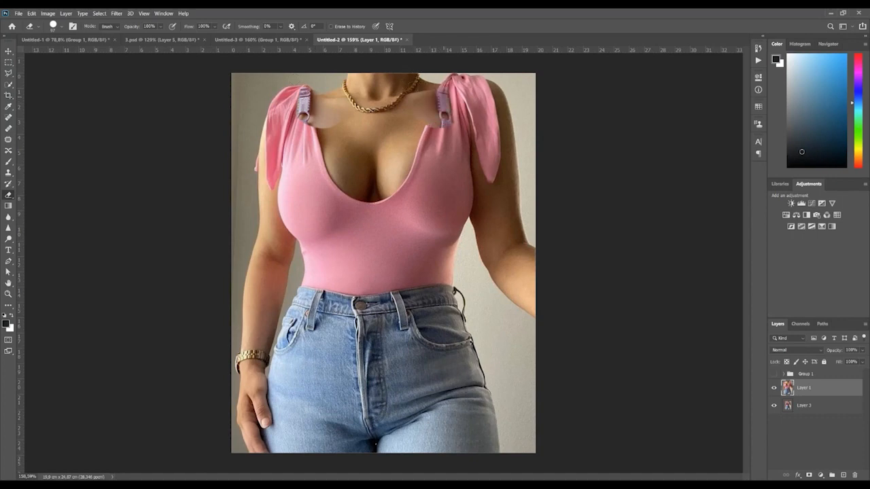
Erase the pink top's neckline and chest area on Layer 1 to reveal the purple garment on the layer below.
mouse_move(362, 125)
mouse_down()
mouse_move(337, 133)
mouse_move(343, 145)
mouse_move(435, 144)
mouse_move(401, 167)
mouse_move(320, 146)
mouse_move(355, 200)
mouse_move(427, 168)
mouse_up()
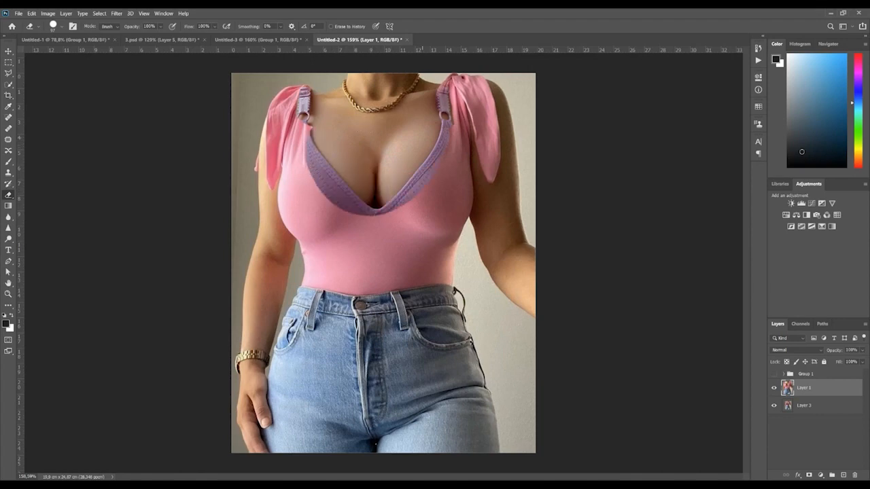
mouse_move(309, 126)
mouse_down()
mouse_move(303, 163)
mouse_move(320, 197)
mouse_move(343, 221)
mouse_move(375, 226)
mouse_move(442, 194)
mouse_move(459, 142)
mouse_move(461, 191)
mouse_move(425, 231)
mouse_up()
drag(464, 216, 473, 163)
mouse_move(469, 200)
mouse_down()
mouse_move(434, 233)
mouse_move(408, 239)
mouse_move(360, 242)
mouse_move(309, 228)
mouse_move(282, 155)
mouse_move(297, 130)
mouse_up()
Clean up the erased chest area's side edges on Layer 1, removing leftover pink fabric around the purple garment.
scroll(297, 129, down, 2)
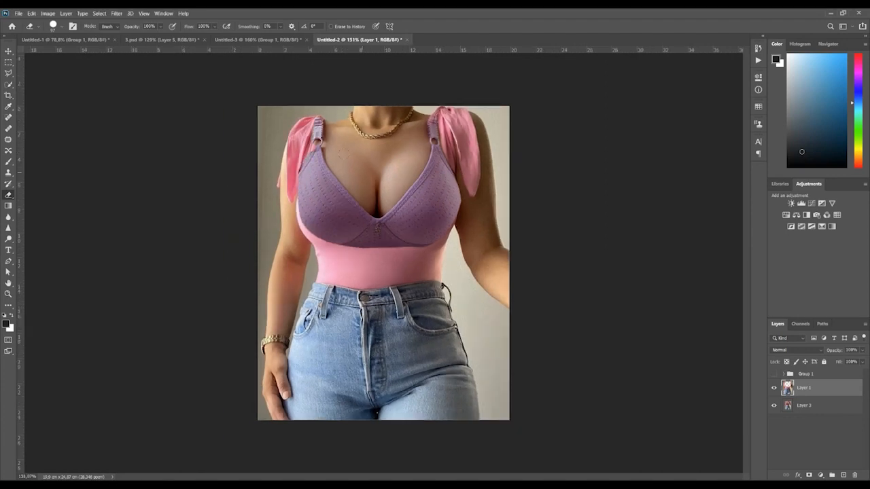
scroll(383, 245, up, 2)
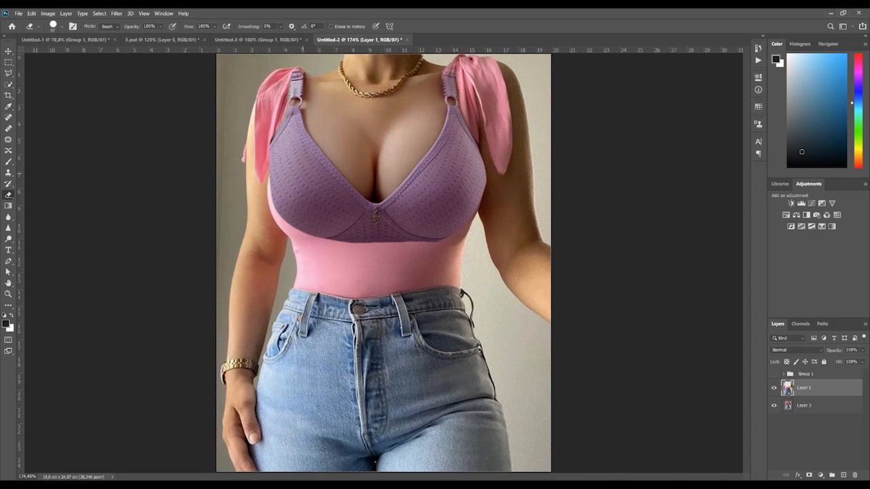
mouse_move(270, 178)
mouse_down()
mouse_move(290, 228)
mouse_move(323, 237)
mouse_up()
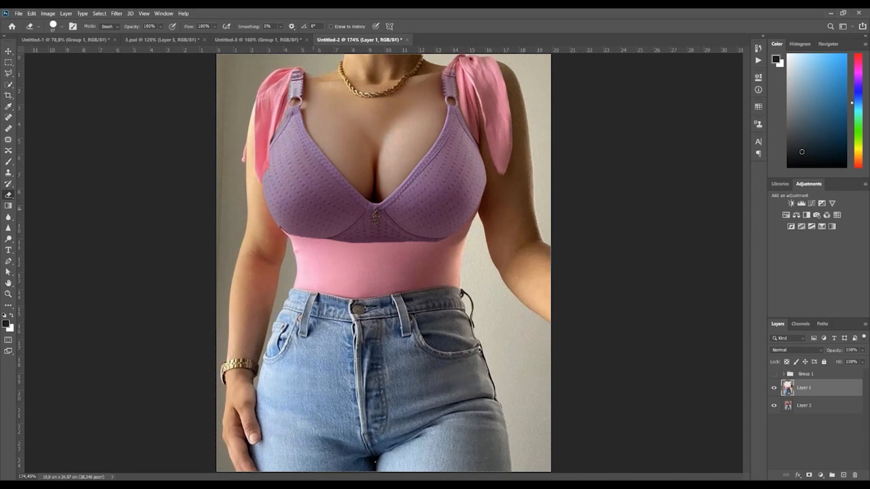
click(444, 204)
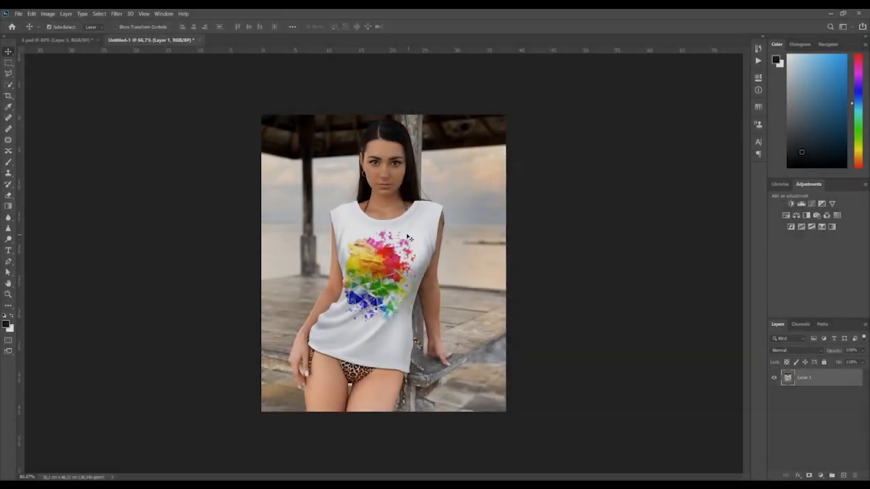
In 3.psd, erase the lower part of the printed white T-shirt on Layer 5 from the hem up through the print's lower portion.
scroll(408, 238, up, 3)
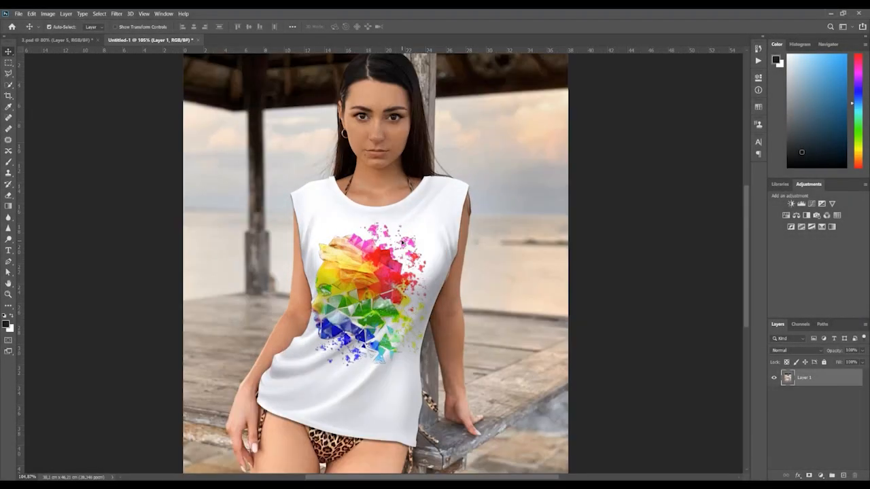
scroll(403, 243, down, 2)
scroll(402, 243, up, 3)
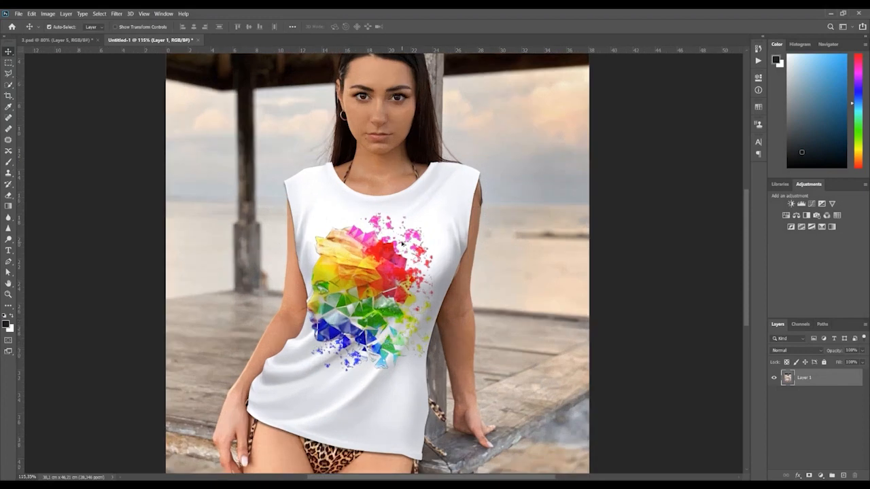
scroll(403, 243, down, 3)
scroll(402, 244, down, 1)
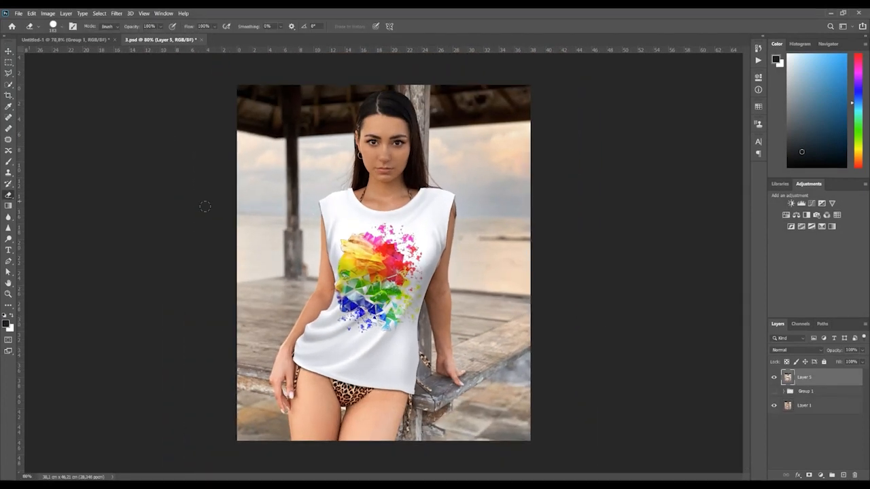
alt+right_click(329, 234)
mouse_move(417, 401)
mouse_down()
mouse_move(418, 389)
mouse_move(409, 395)
mouse_move(421, 376)
mouse_move(403, 395)
mouse_move(308, 357)
mouse_move(408, 363)
mouse_up()
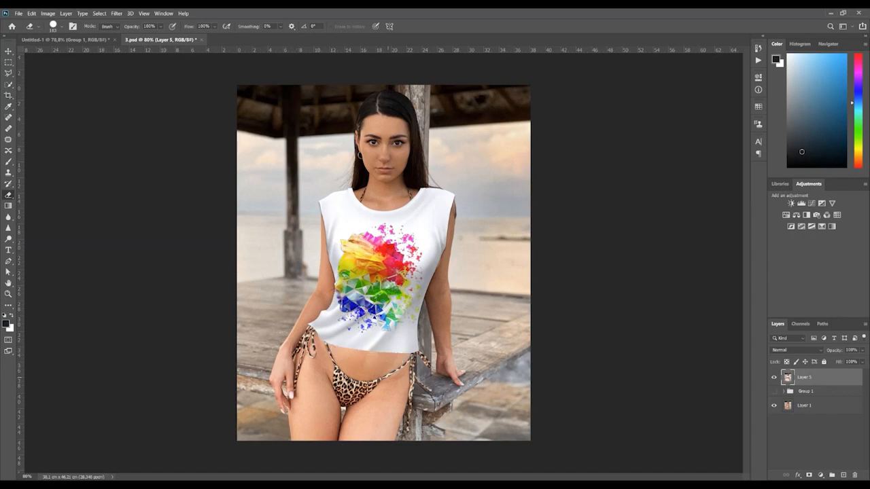
mouse_move(309, 324)
mouse_down()
mouse_move(320, 333)
mouse_move(406, 337)
mouse_up()
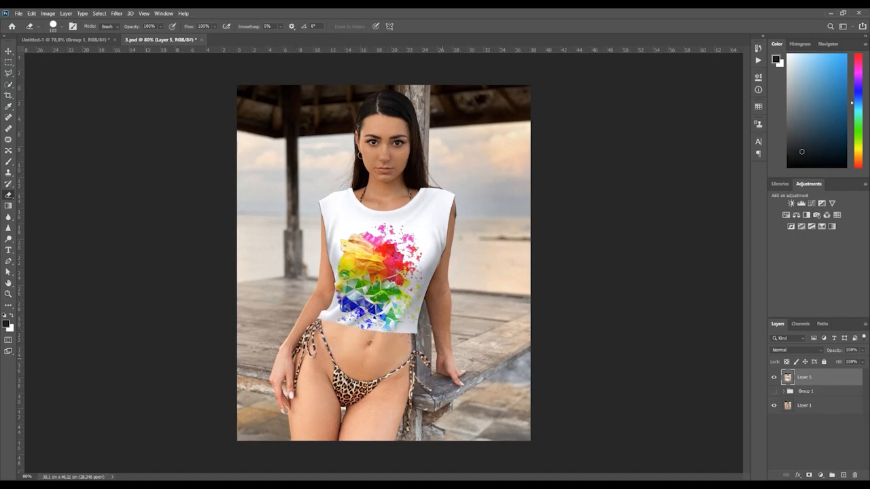
drag(320, 309, 416, 307)
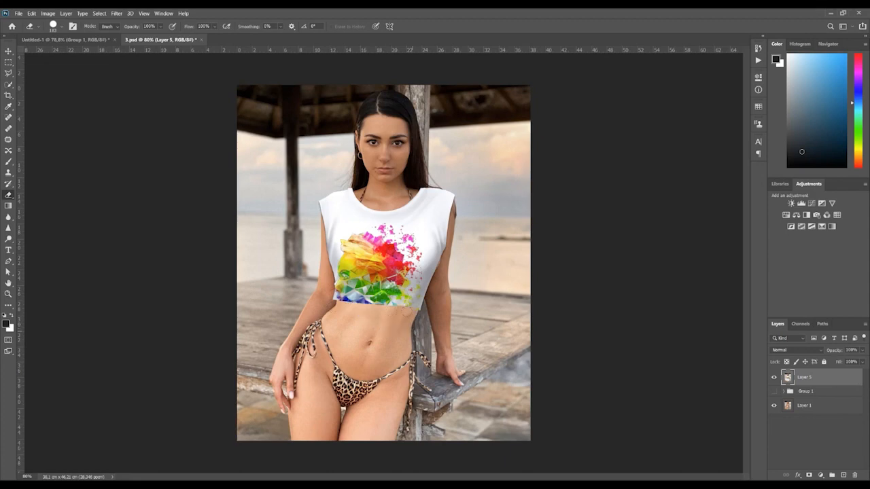
Erase the T-shirt's shoulders and remaining chest area on Layer 5 to reveal the leopard-print swimwear photo on Layer 1.
drag(340, 188, 325, 210)
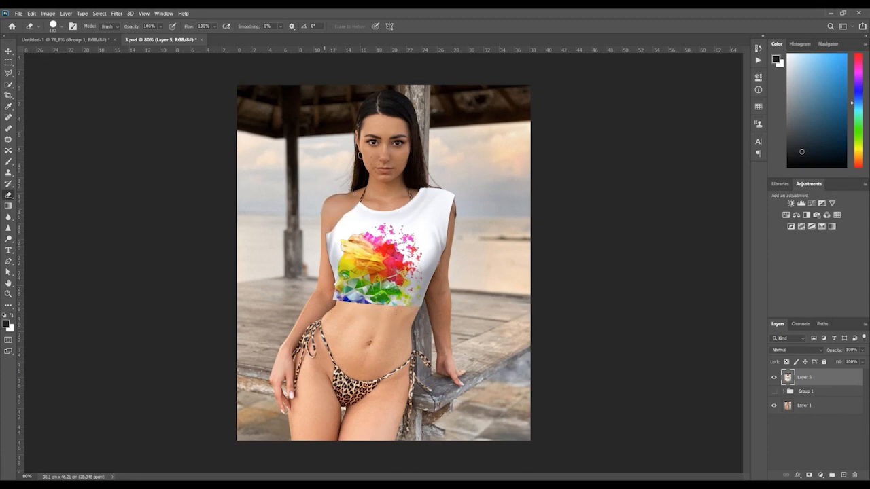
click(429, 182)
drag(426, 189, 457, 204)
mouse_move(438, 275)
mouse_down()
mouse_move(427, 295)
mouse_move(286, 270)
mouse_up()
mouse_move(330, 231)
mouse_down()
mouse_move(331, 265)
mouse_move(363, 282)
mouse_move(435, 272)
mouse_up()
mouse_move(336, 248)
mouse_down()
mouse_move(357, 265)
mouse_move(435, 227)
mouse_move(324, 199)
mouse_move(337, 235)
mouse_up()
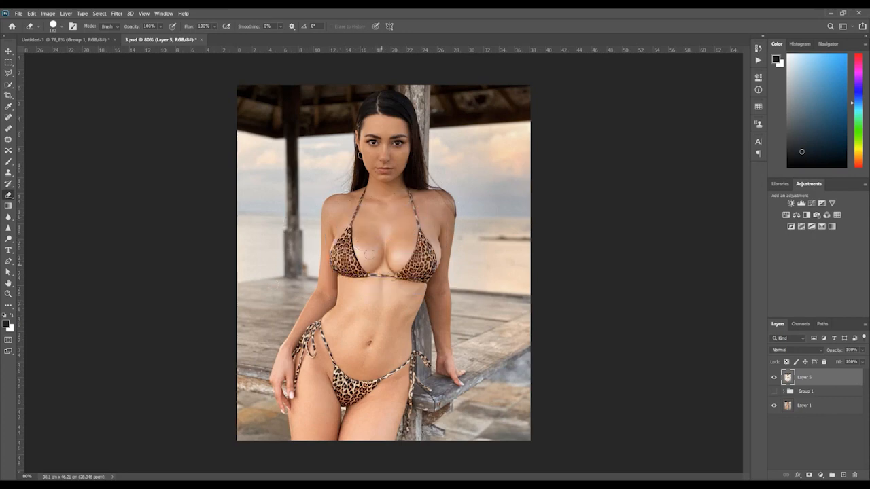
scroll(390, 273, up, 5)
scroll(400, 281, up, 5)
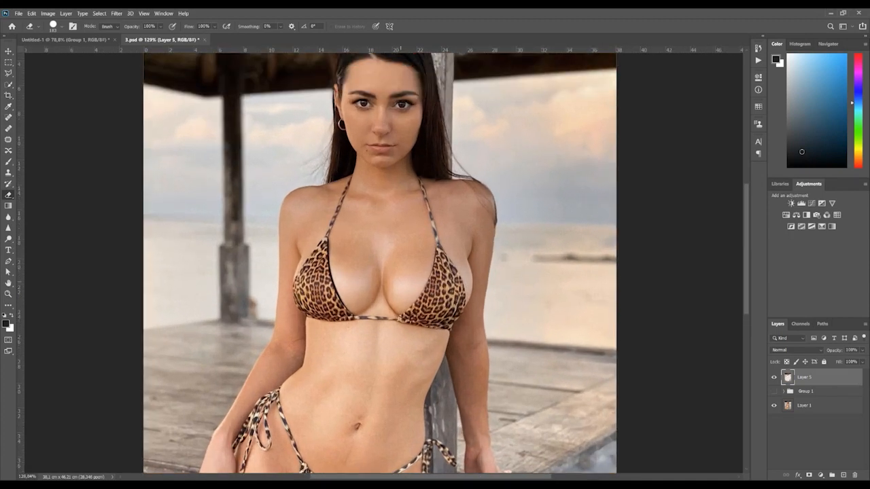
scroll(401, 282, down, 6)
scroll(380, 263, down, 3)
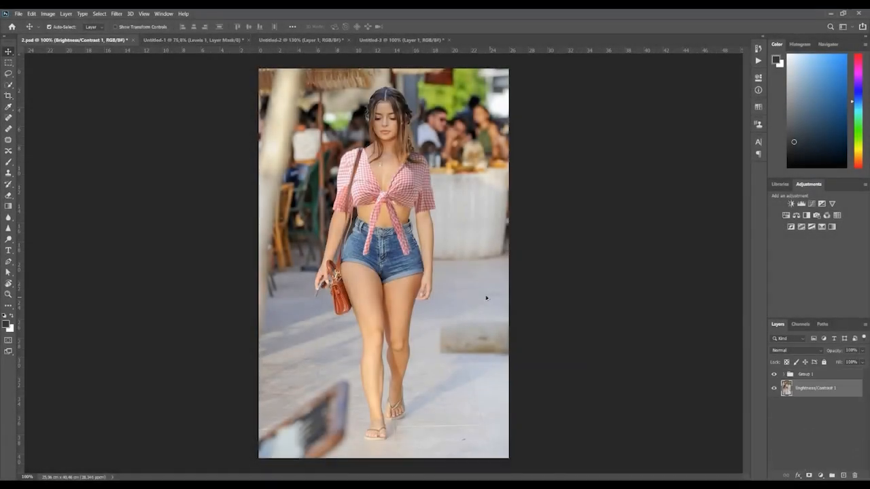
In 2.psd, activate the Eraser tool and enlarge its brush to about 156 px.
scroll(486, 297, down, 2)
scroll(486, 298, up, 2)
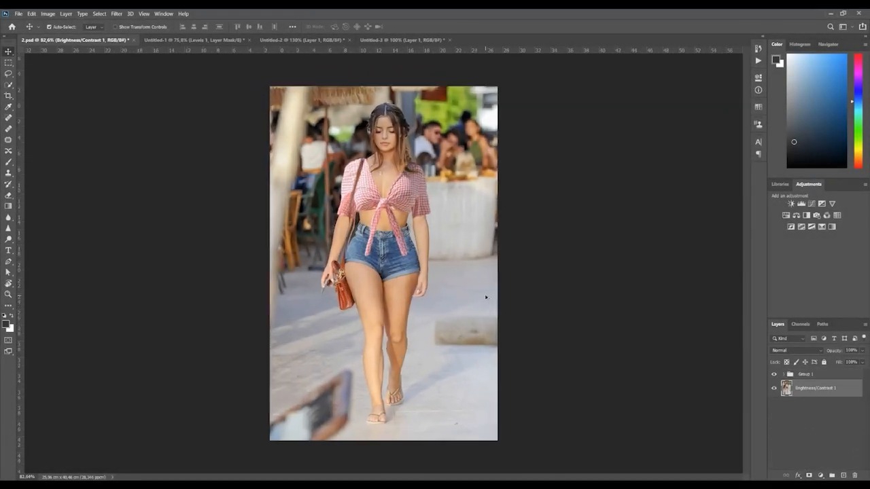
scroll(486, 297, down, 1)
scroll(486, 297, up, 1)
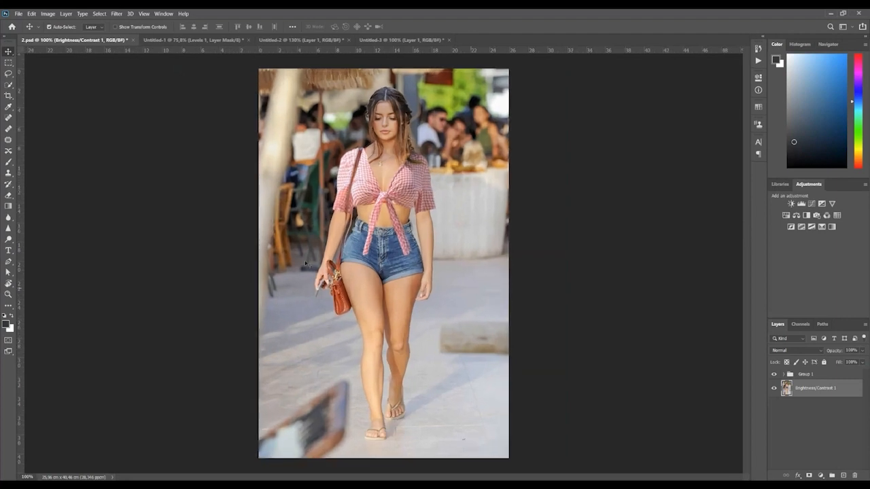
click(8, 195)
drag(466, 213, 486, 212)
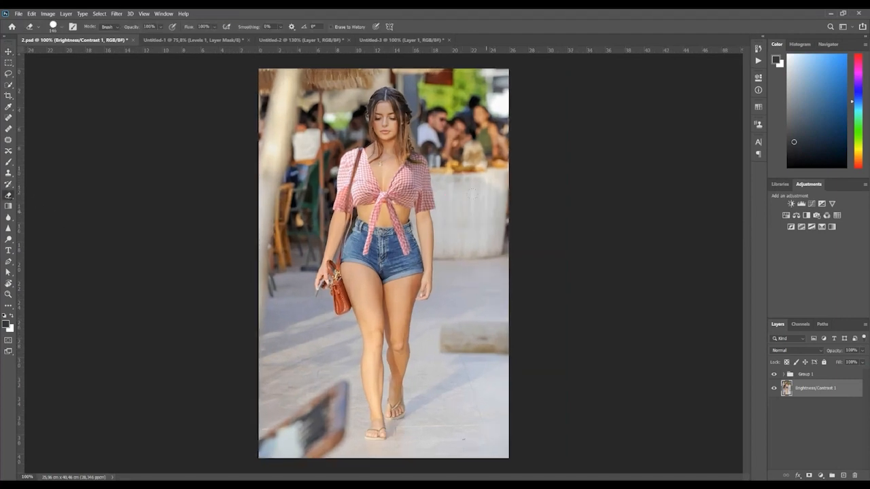
drag(500, 289, 501, 286)
Stamp the visible layers into a new layer above Group 1 and hide Group 1.
click(805, 373)
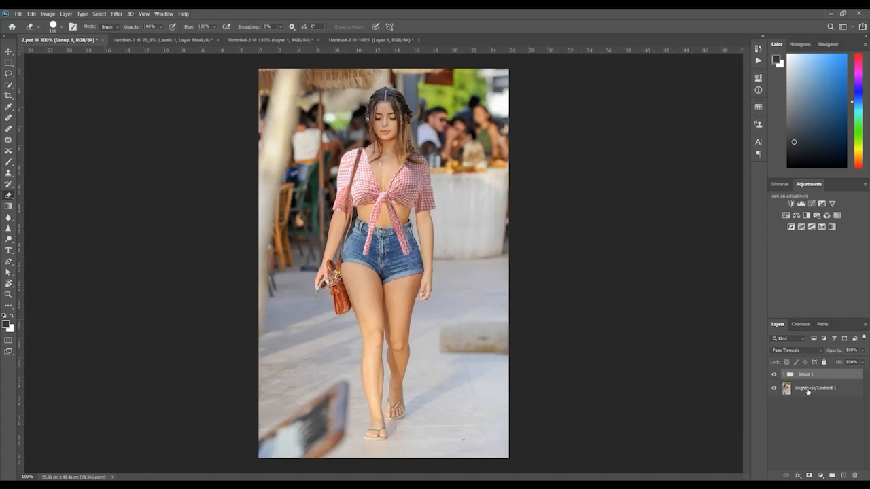
click(808, 392)
click(806, 376)
key(ctrl+alt+shift+e)
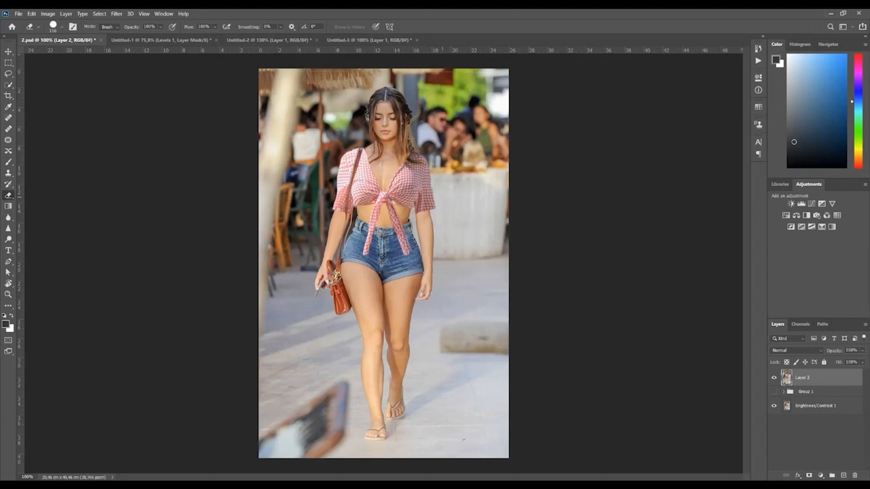
Erase both sleeves and the hanging tie ends of the pink gingham blouse on Layer 2.
click(443, 198)
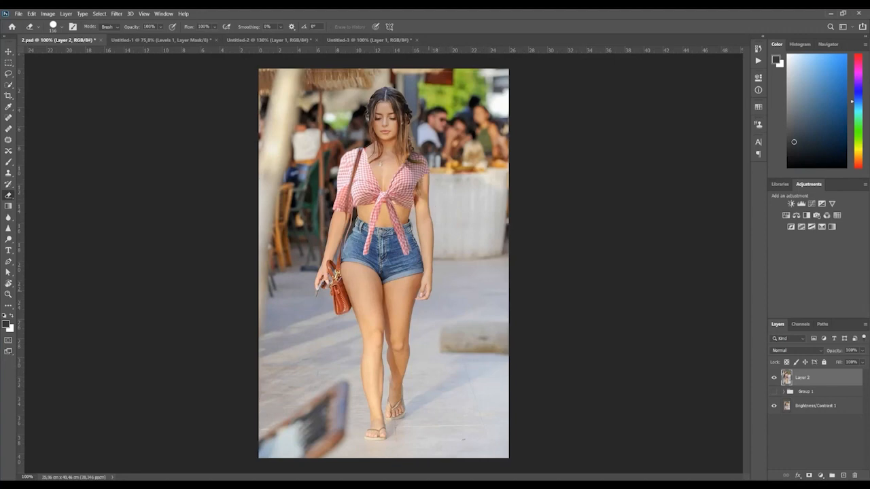
click(412, 255)
click(369, 243)
click(340, 206)
click(374, 222)
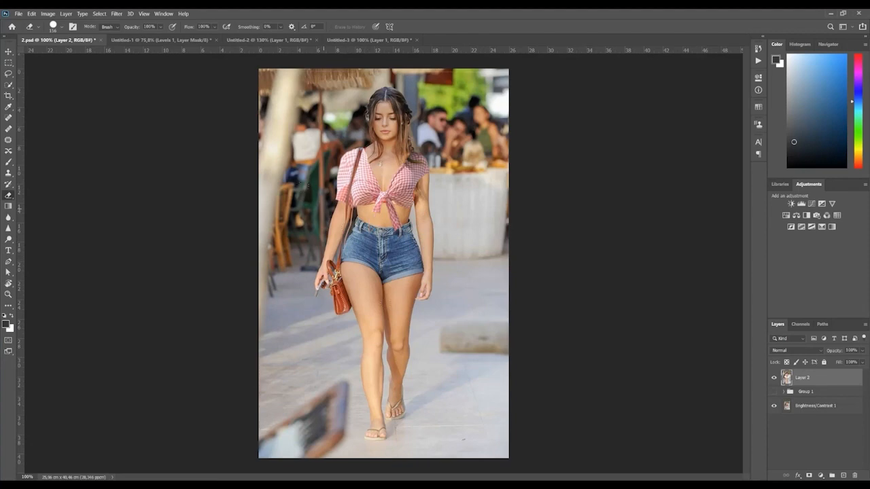
click(323, 201)
click(328, 175)
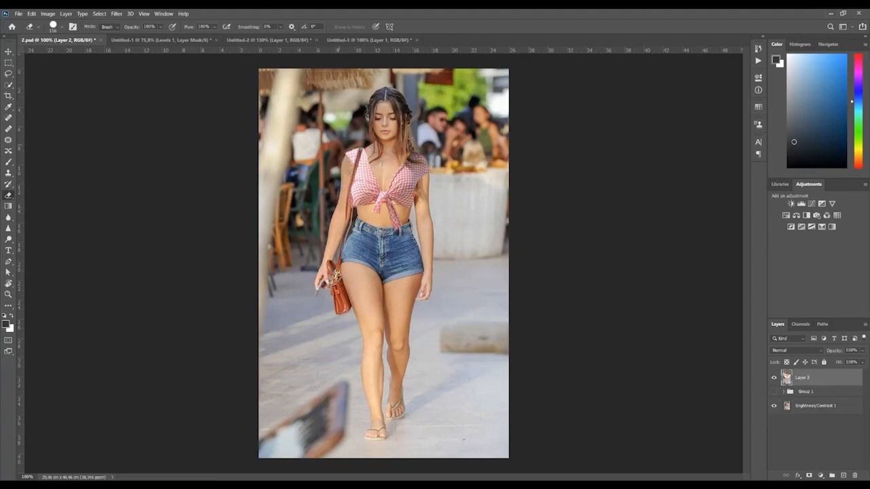
Erase the blouse's shoulders, neckline and knotted front on Layer 2 to reveal the red-trimmed bikini top in the photo beneath.
click(355, 156)
click(415, 165)
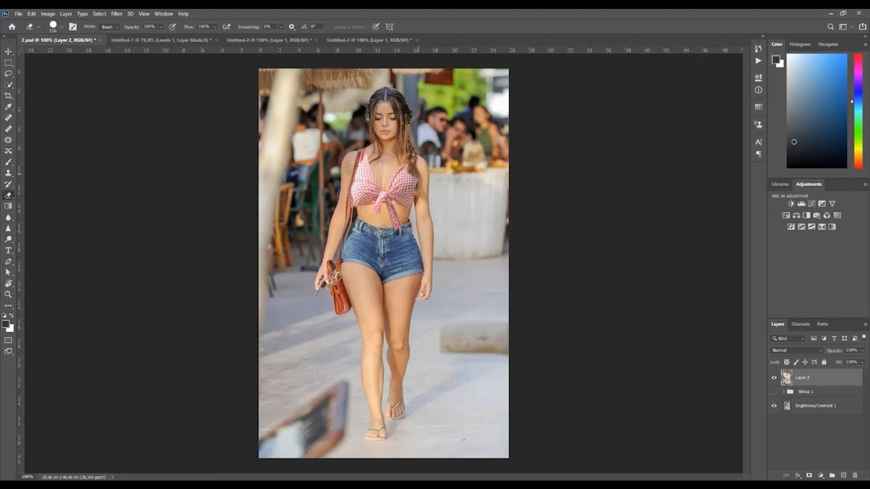
click(415, 177)
click(364, 166)
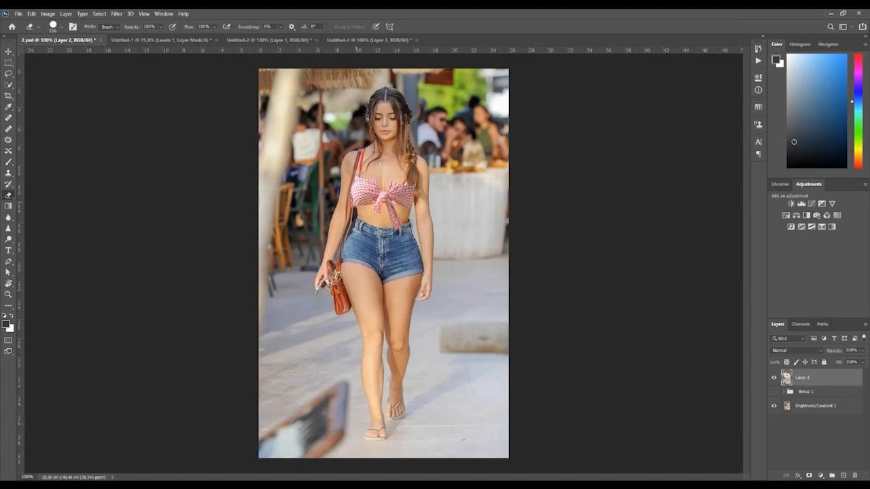
click(357, 199)
click(396, 204)
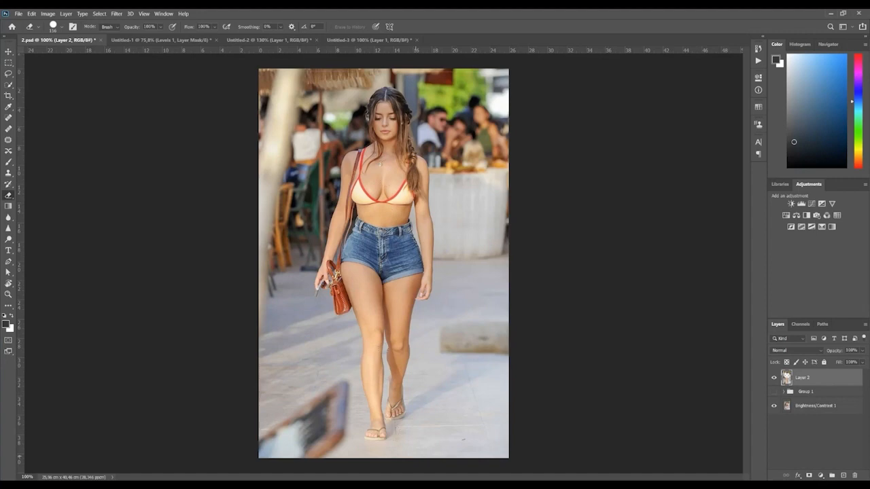
Examine the erased area of the street photo closely and check it by toggling the visibility of Layer 2 and Group 1.
scroll(362, 184, up, 4)
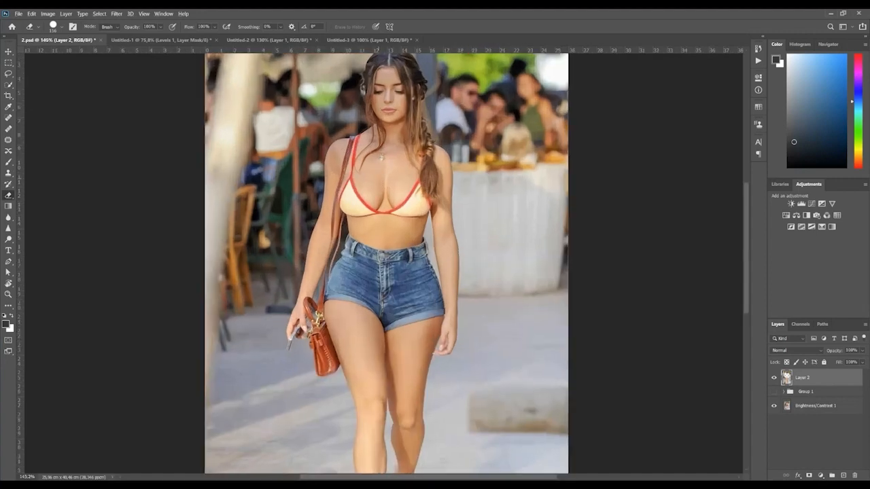
scroll(362, 183, down, 4)
scroll(363, 184, up, 8)
scroll(384, 265, down, 5)
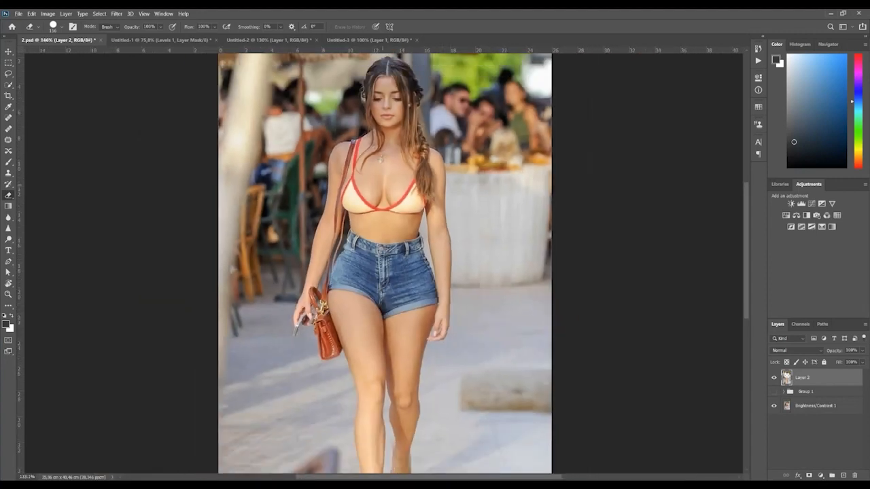
scroll(384, 265, up, 3)
scroll(384, 265, down, 3)
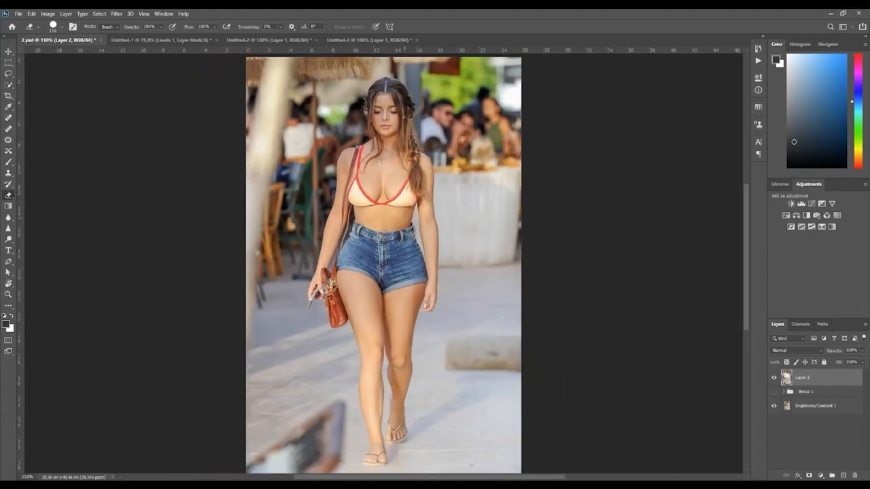
click(774, 378)
click(775, 392)
click(774, 392)
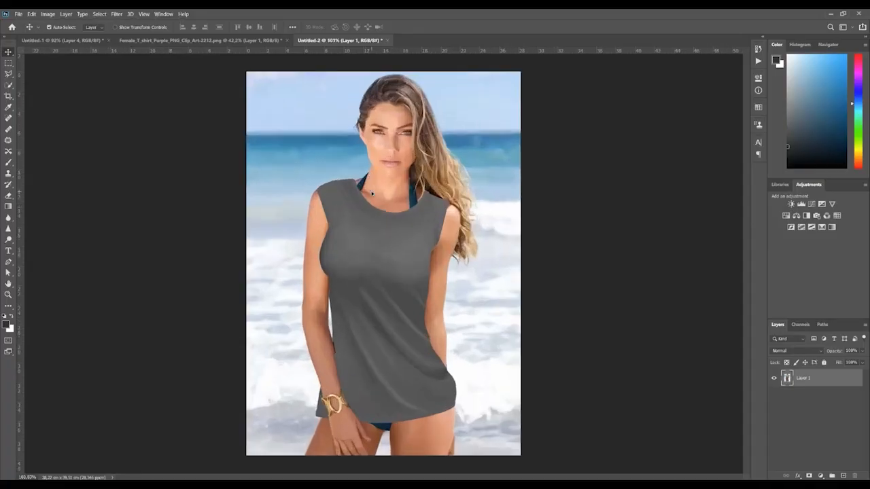
Examine the beach portrait with the plain grey sleeveless top at several magnifications.
scroll(372, 194, up, 4)
scroll(388, 196, down, 4)
scroll(390, 197, up, 1)
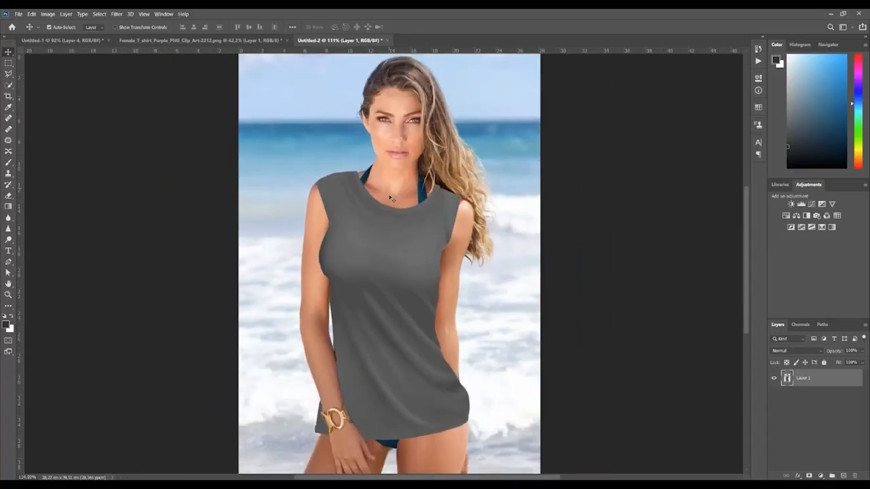
scroll(390, 197, down, 3)
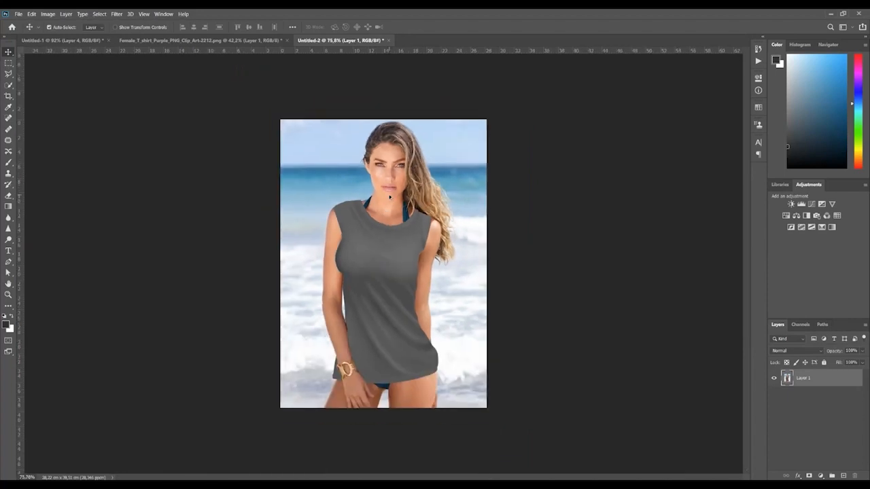
scroll(389, 197, down, 1)
scroll(457, 209, up, 2)
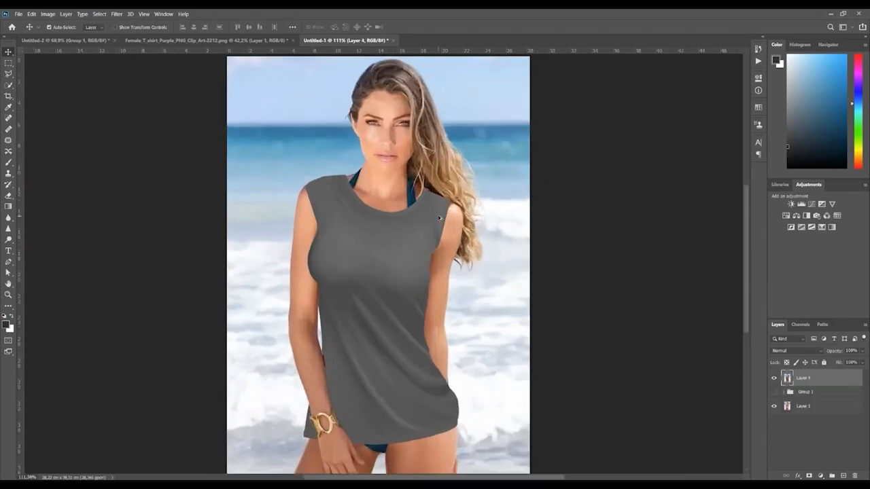
scroll(439, 219, down, 1)
scroll(440, 218, up, 1)
Activate the Eraser tool, adjust its brush size, and erase the grey top on Layer 4 from the hem up past the waist.
click(8, 196)
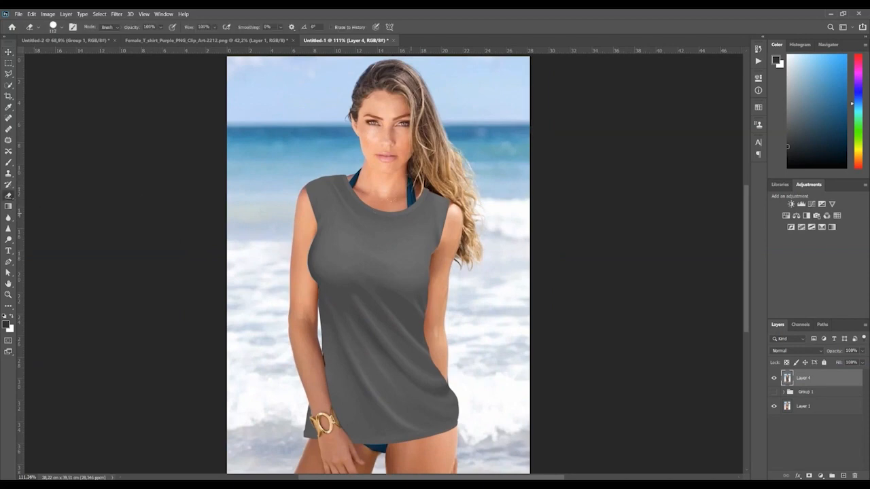
mouse_move(403, 209)
mouse_down()
mouse_move(422, 214)
mouse_move(410, 216)
mouse_up()
mouse_move(457, 367)
mouse_down()
mouse_move(441, 385)
mouse_move(443, 413)
mouse_move(375, 427)
mouse_move(308, 416)
mouse_up()
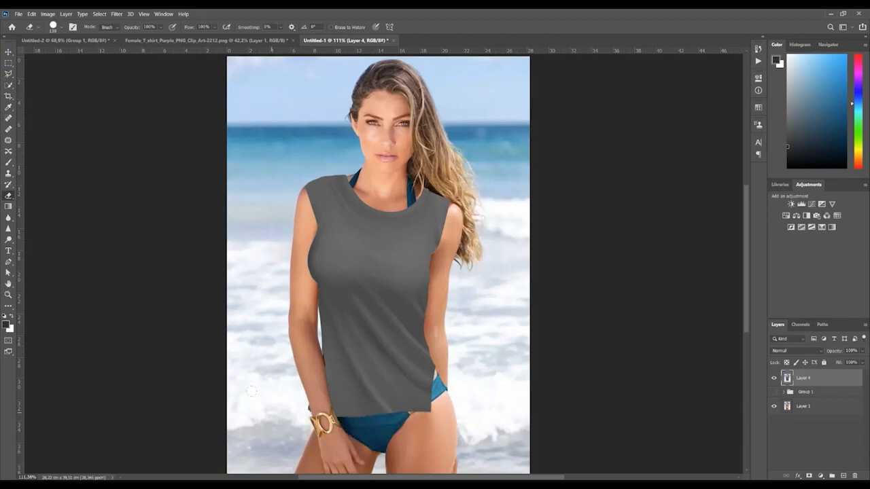
mouse_move(251, 391)
mouse_down()
mouse_move(466, 382)
mouse_move(461, 371)
mouse_move(252, 362)
mouse_move(248, 350)
mouse_move(420, 350)
mouse_move(428, 375)
mouse_up()
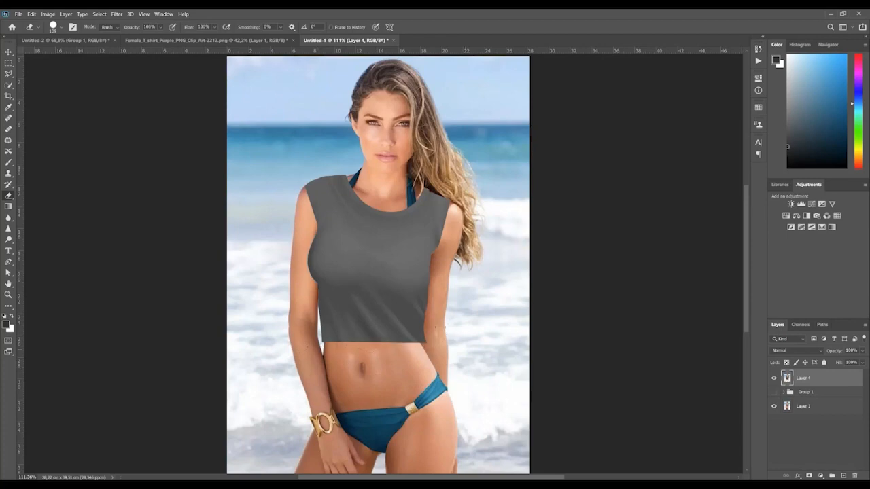
drag(435, 329, 320, 325)
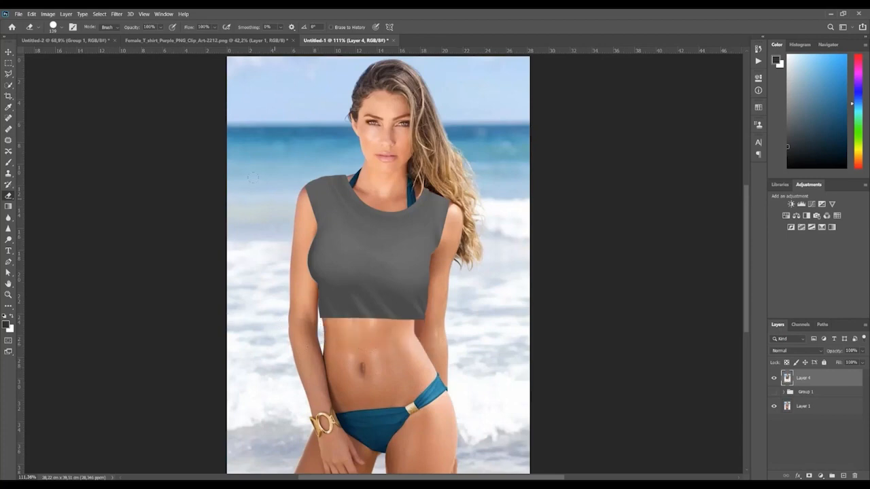
Erase the grey top's shoulders and remaining chest area on Layer 4 to reveal the teal bikini, and switch to the Move tool.
drag(310, 194, 445, 207)
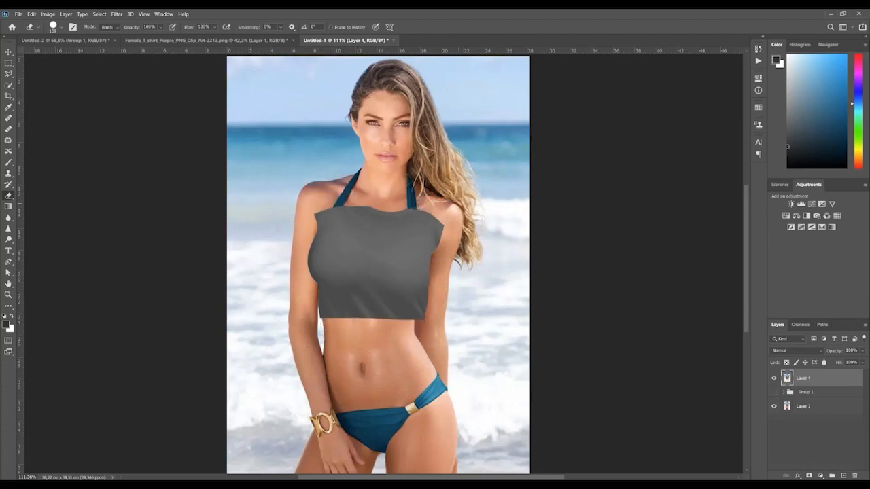
drag(425, 309, 318, 310)
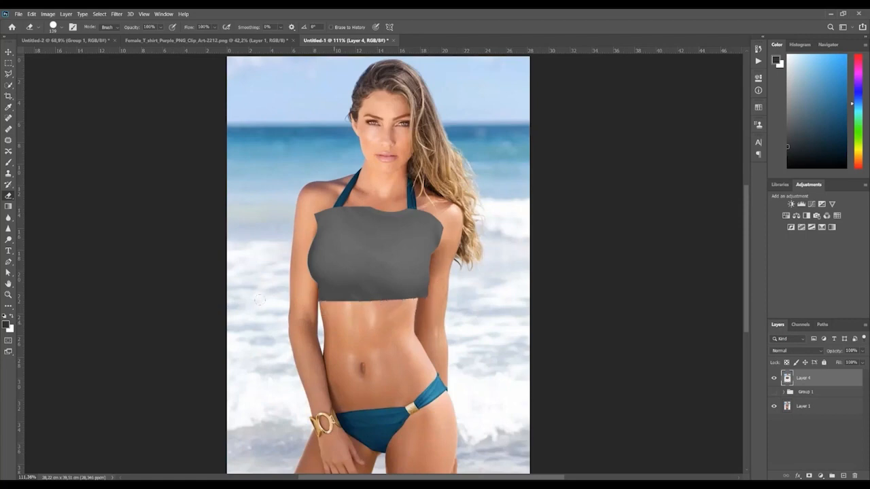
mouse_move(314, 216)
mouse_down()
mouse_move(438, 238)
mouse_move(416, 255)
mouse_move(313, 252)
mouse_move(350, 279)
mouse_move(426, 280)
mouse_up()
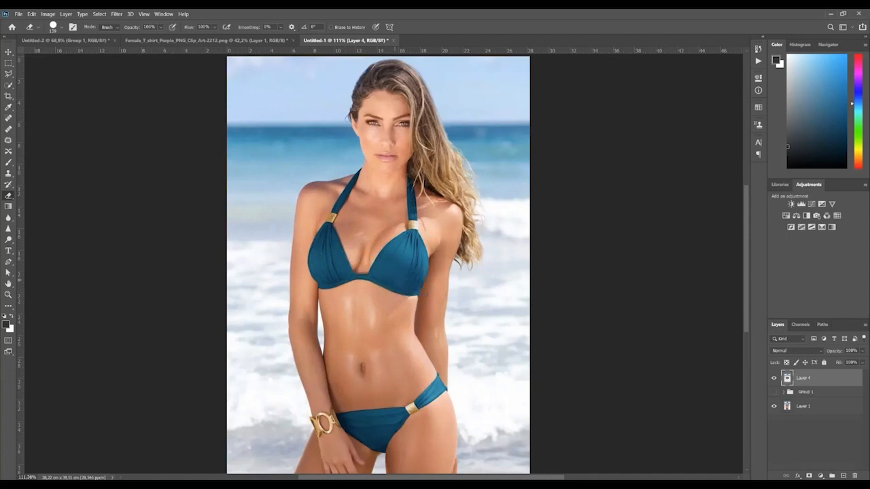
scroll(429, 314, up, 3)
scroll(427, 314, down, 3)
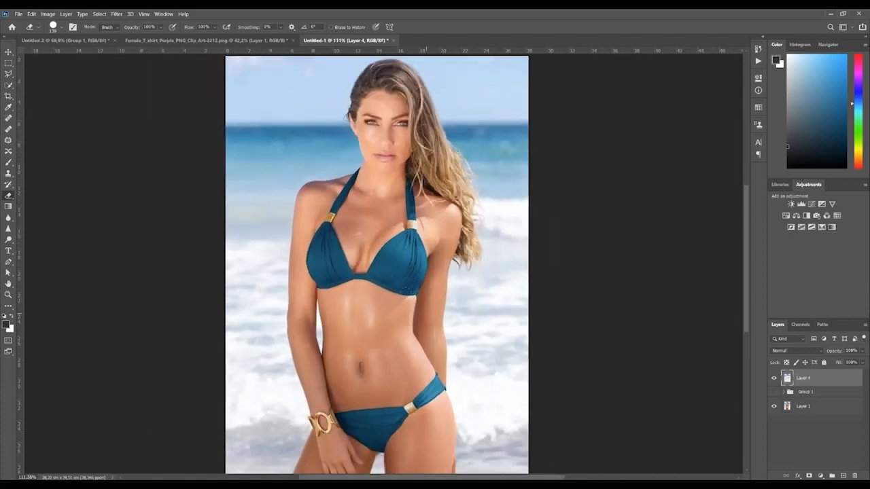
click(9, 52)
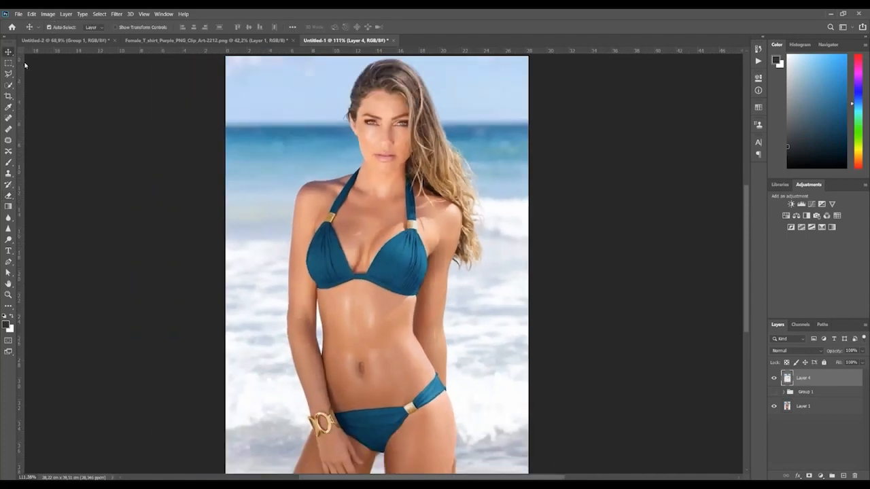
scroll(551, 343, down, 2)
scroll(414, 314, up, 2)
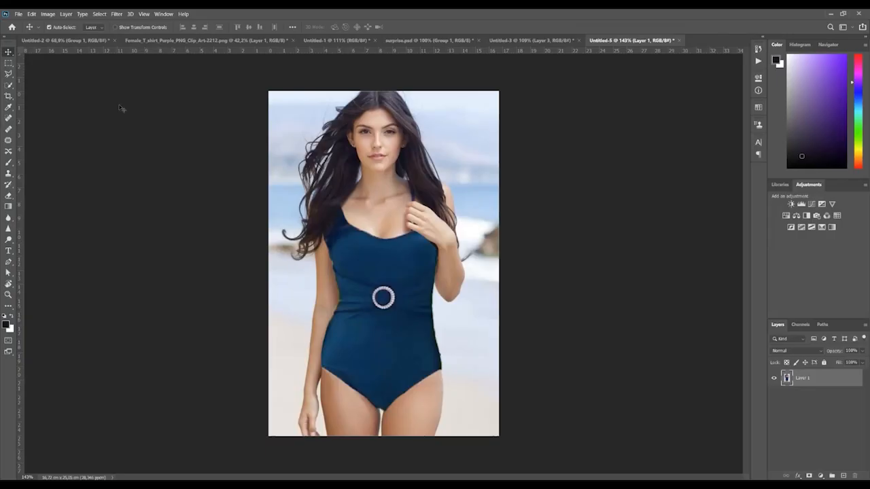
In Untitled-3, activate the Eraser tool for Layer 3, enlarge its brush, and hide Group 1.
scroll(338, 274, up, 4)
scroll(401, 278, up, 2)
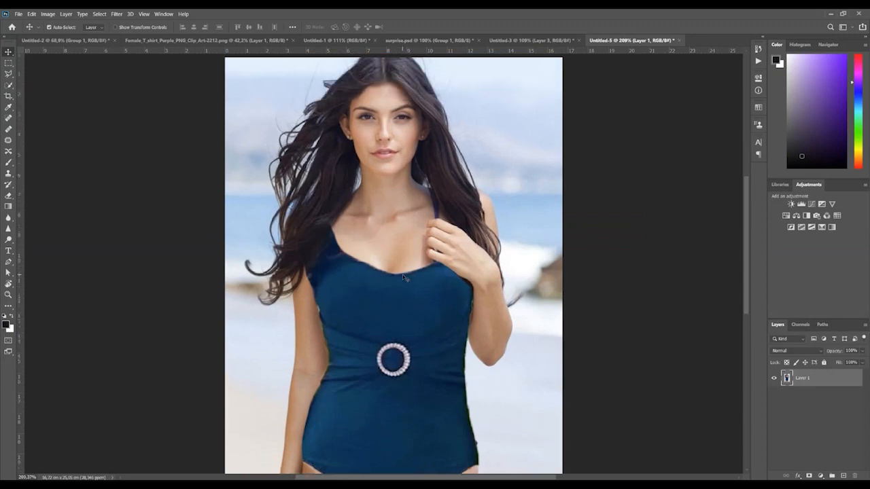
scroll(403, 277, down, 5)
scroll(402, 275, down, 4)
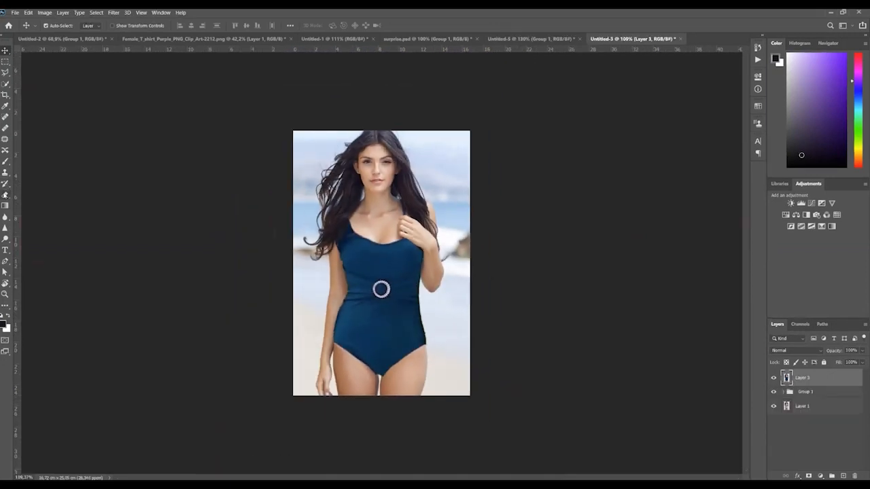
click(5, 194)
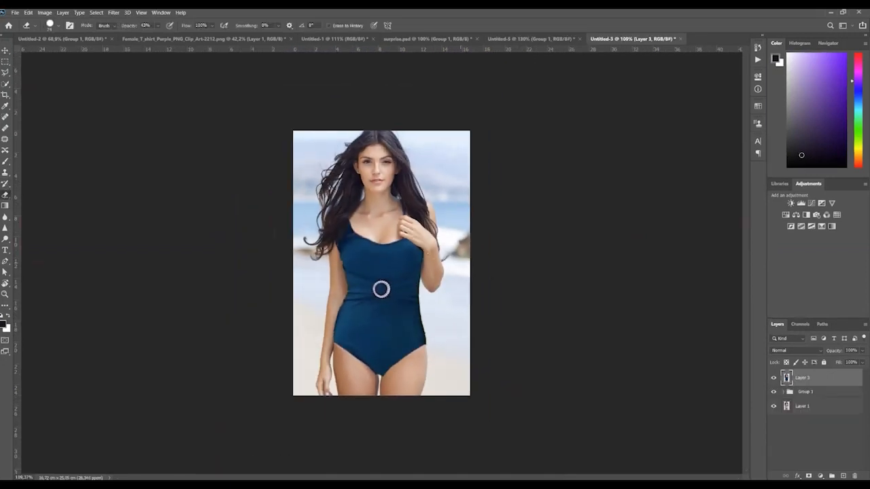
drag(347, 249, 365, 259)
Undo the trial erase stroke on the blue swimsuit's hip and set the Eraser's opacity to 100%.
drag(421, 318, 420, 345)
key(ctrl+z)
click(157, 25)
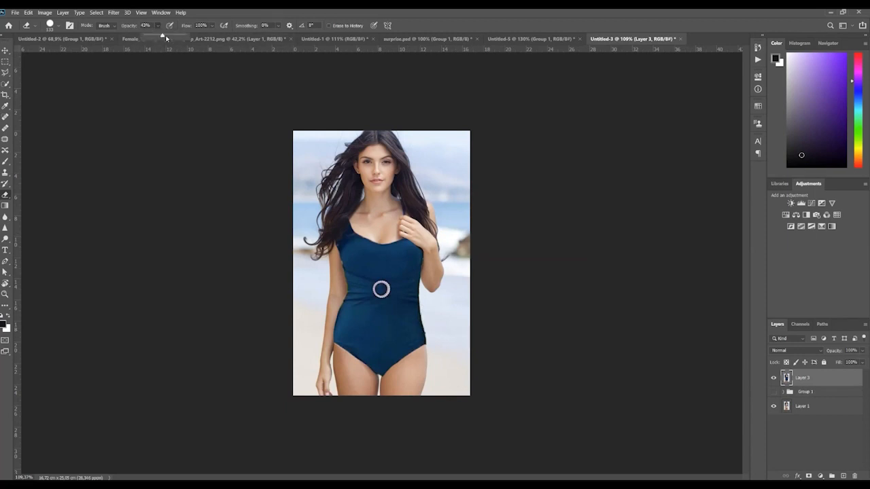
drag(165, 38, 188, 38)
Erase the midriff section of the blue one-piece swimsuit on Layer 3, including the ring buckle.
click(443, 331)
click(438, 326)
mouse_move(418, 333)
mouse_down()
mouse_move(402, 292)
mouse_move(381, 284)
mouse_move(360, 313)
mouse_move(316, 283)
mouse_up()
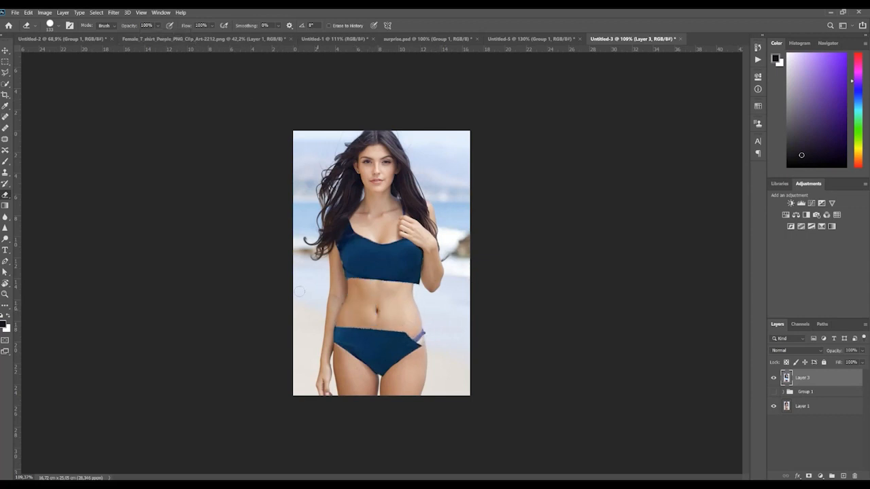
Erase the remaining lower and upper parts of the one-piece swimsuit on Layer 3 to reveal the purple-blue bikini on Layer 1.
mouse_move(334, 333)
mouse_down()
mouse_move(418, 343)
mouse_move(380, 367)
mouse_up()
mouse_move(416, 277)
mouse_down()
mouse_move(357, 270)
mouse_move(289, 229)
mouse_move(334, 230)
mouse_move(415, 253)
mouse_up()
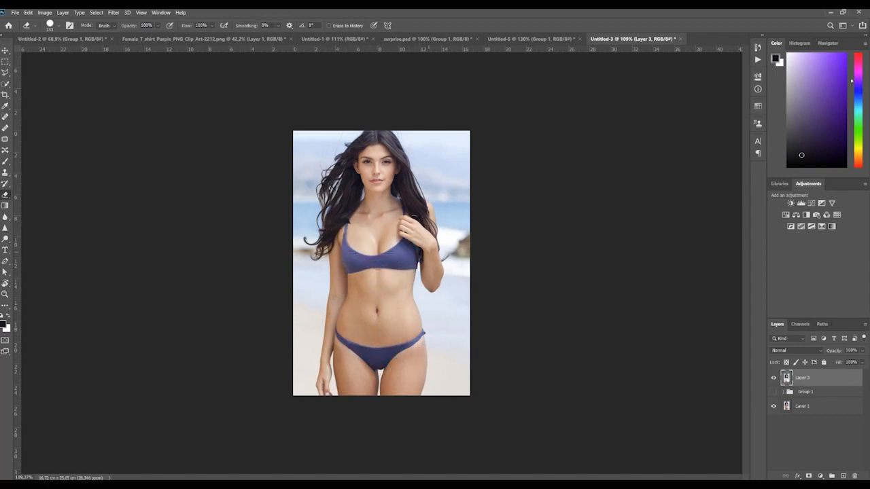
scroll(390, 282, up, 5)
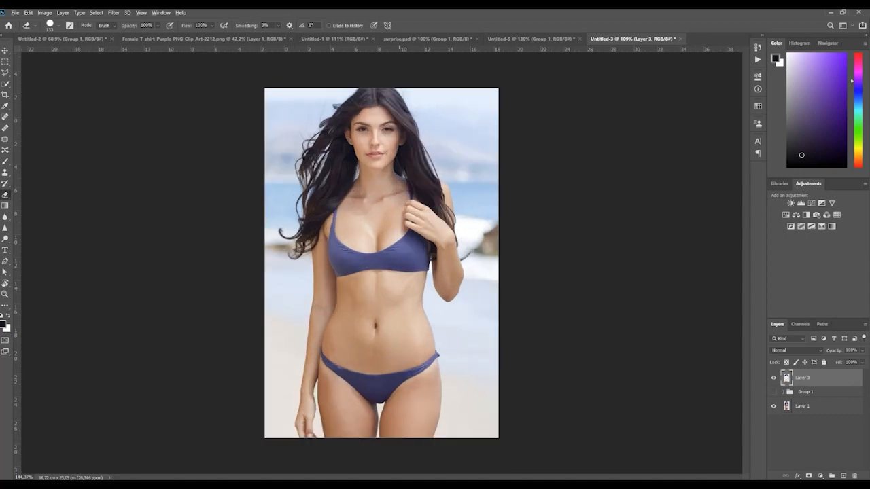
scroll(378, 263, down, 1)
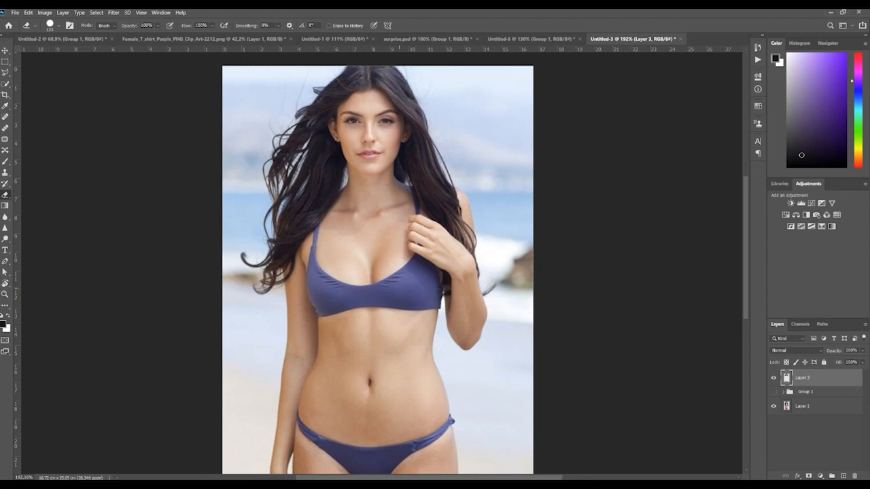
scroll(376, 469, down, 1)
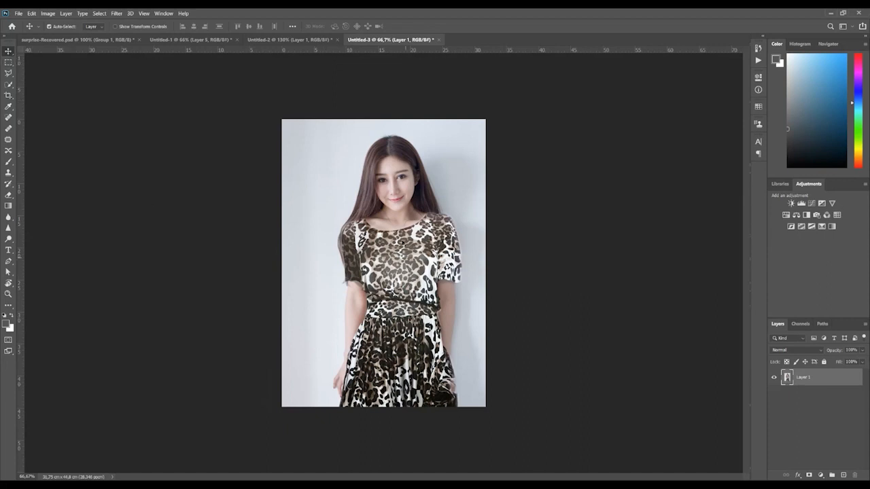
Examine the portrait with the leopard-print top and skirt up close from the face down to the skirt.
scroll(404, 240, up, 2)
scroll(407, 248, up, 1)
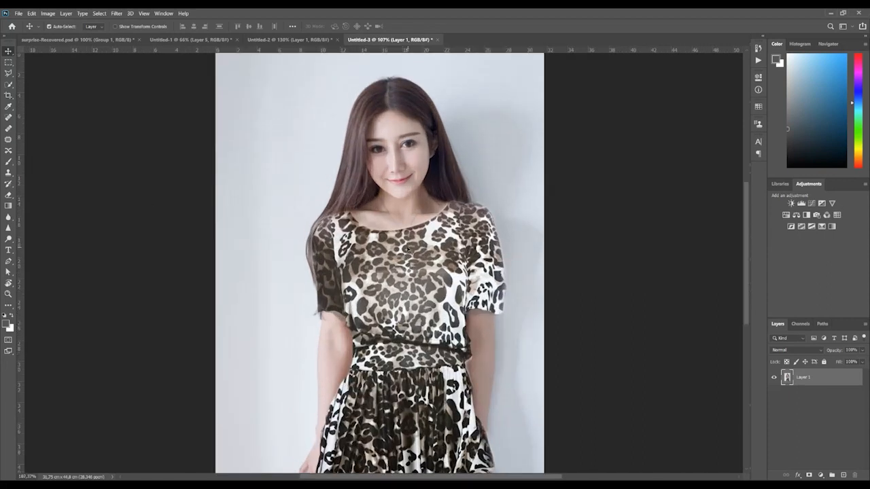
scroll(407, 250, down, 3)
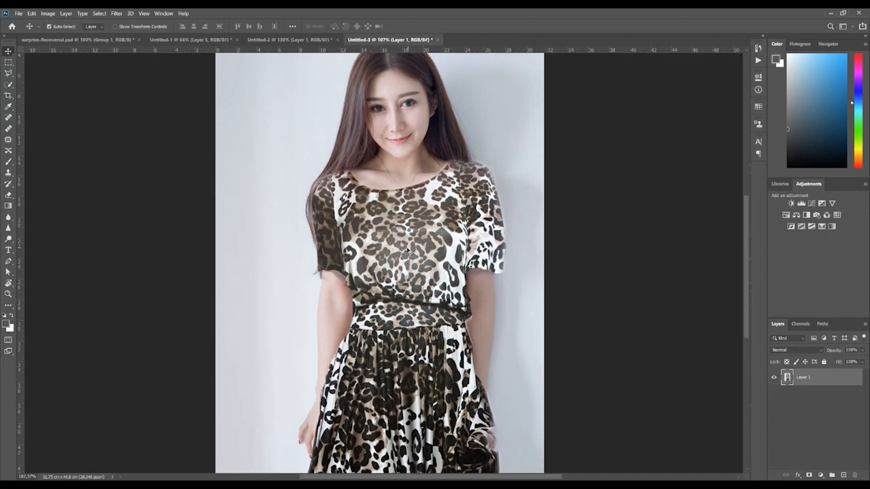
scroll(409, 251, up, 1)
scroll(410, 251, down, 1)
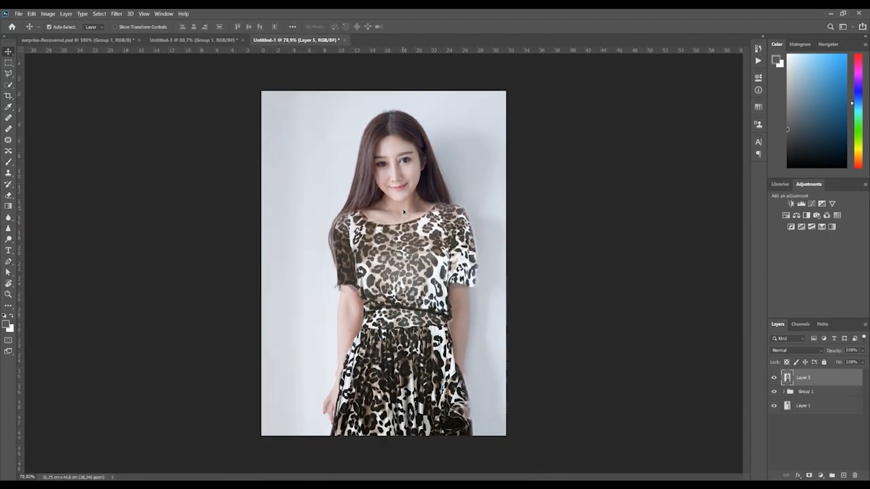
Hide Group 1 and erase both sleeves of the leopard-print top on Layer 5.
scroll(404, 212, up, 2)
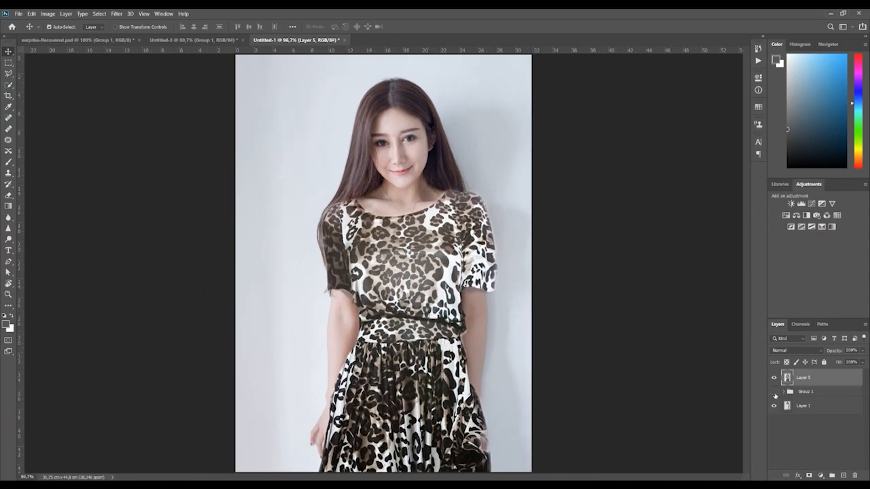
scroll(388, 279, down, 1)
scroll(390, 279, up, 1)
click(9, 195)
mouse_move(356, 231)
mouse_down()
mouse_move(388, 235)
mouse_move(353, 236)
mouse_up()
mouse_move(483, 278)
mouse_down()
mouse_move(478, 207)
mouse_move(459, 196)
mouse_up()
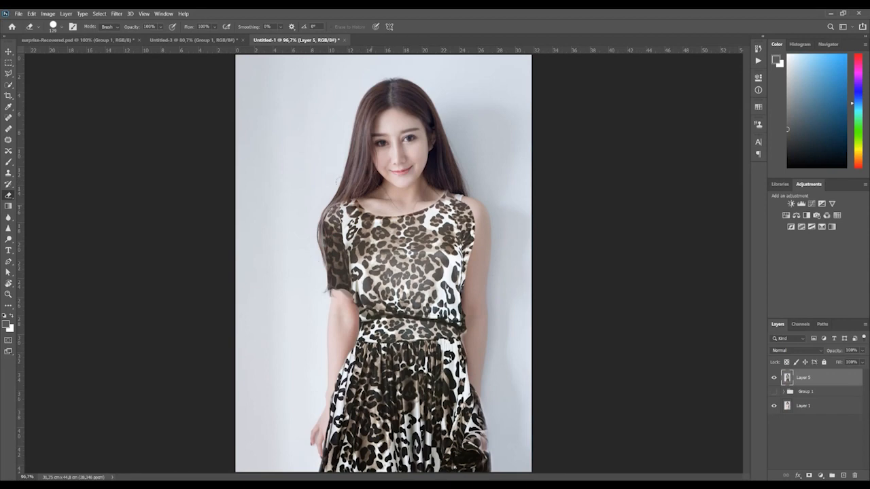
mouse_move(304, 271)
mouse_down()
mouse_move(307, 214)
mouse_move(331, 179)
mouse_up()
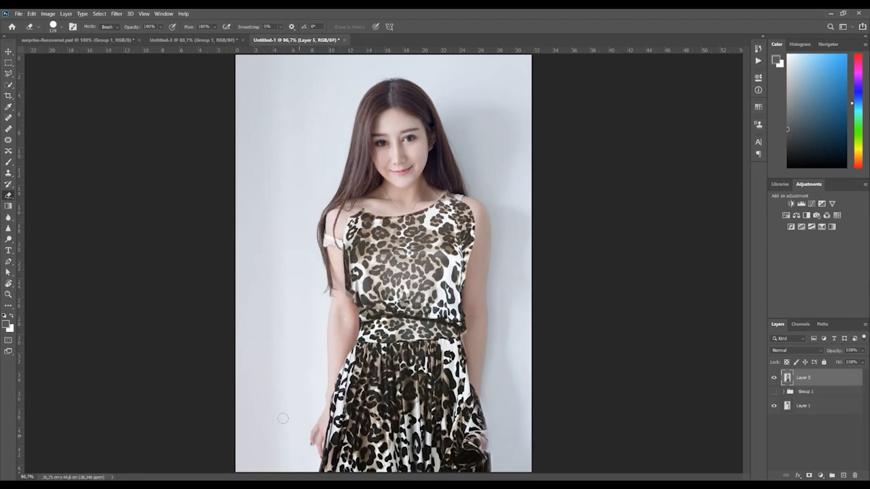
Erase the leopard-print skirt and the rest of the top on Layer 5 to reveal the white lace set on Layer 1.
mouse_move(277, 440)
mouse_down()
mouse_move(350, 452)
mouse_move(486, 441)
mouse_up()
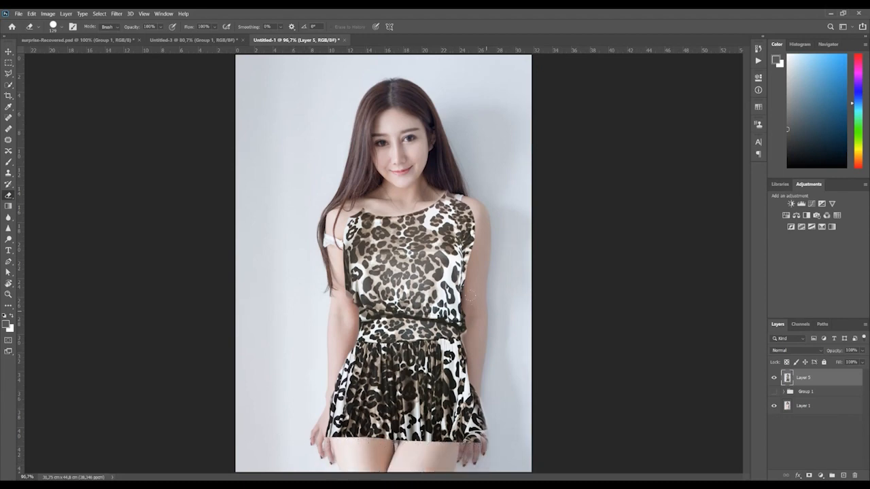
mouse_move(470, 295)
mouse_down()
mouse_move(367, 306)
mouse_move(361, 340)
mouse_move(435, 343)
mouse_move(457, 367)
mouse_move(354, 371)
mouse_move(348, 386)
mouse_move(462, 391)
mouse_move(476, 418)
mouse_move(334, 411)
mouse_move(350, 428)
mouse_move(460, 429)
mouse_up()
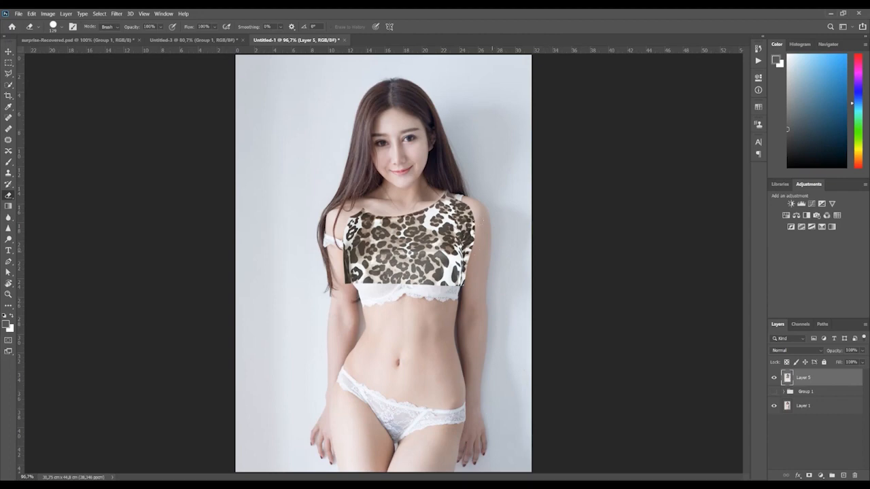
mouse_move(482, 221)
mouse_down()
mouse_move(468, 204)
mouse_move(350, 228)
mouse_move(404, 218)
mouse_move(469, 242)
mouse_move(454, 261)
mouse_move(354, 258)
mouse_move(462, 275)
mouse_up()
scroll(422, 275, up, 7)
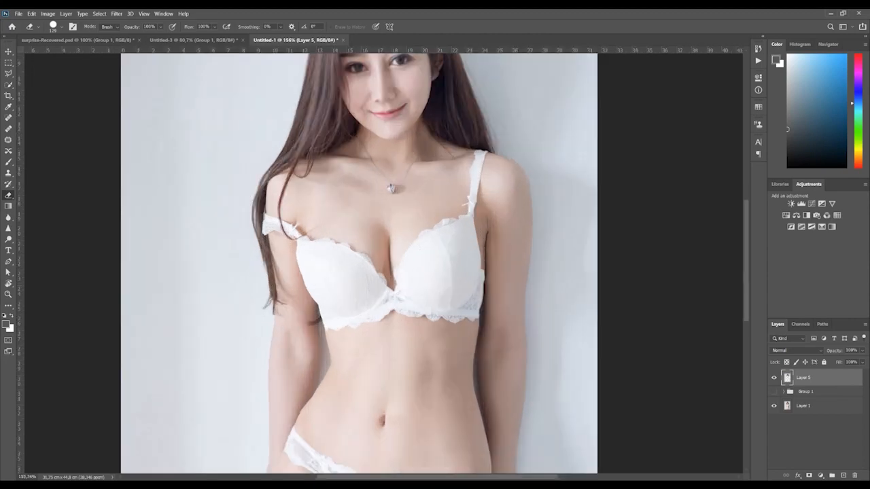
scroll(421, 265, down, 2)
scroll(421, 265, down, 2)
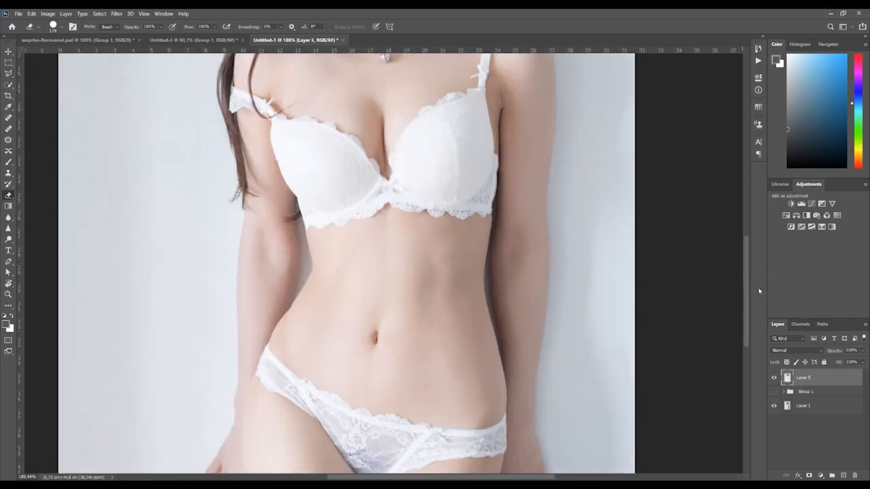
drag(746, 290, 754, 329)
key(ctrl+0)
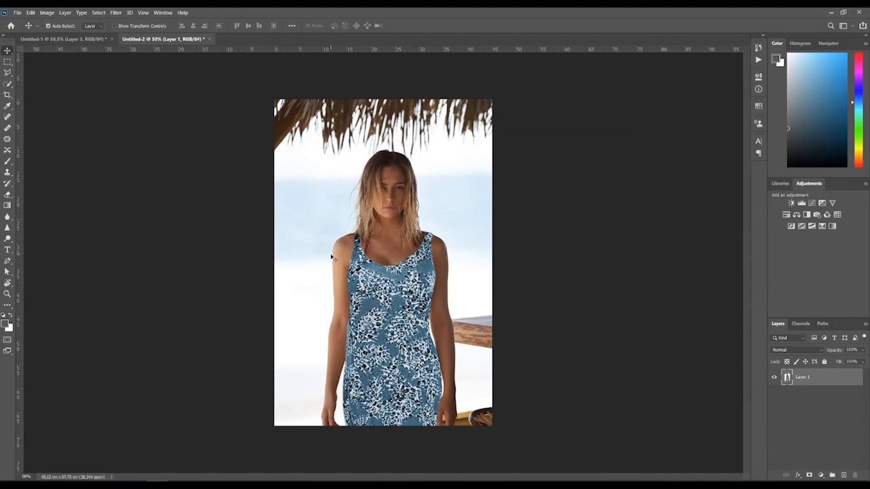
Hide Group 1 in the blue-dress portrait, clear the selection and resize the Eraser brush for Layer 3.
scroll(331, 257, up, 3)
scroll(395, 263, down, 2)
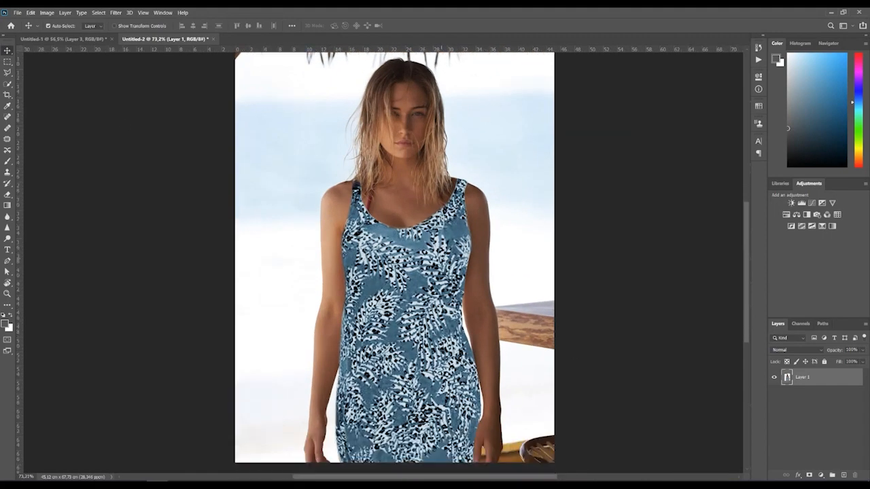
scroll(395, 263, up, 2)
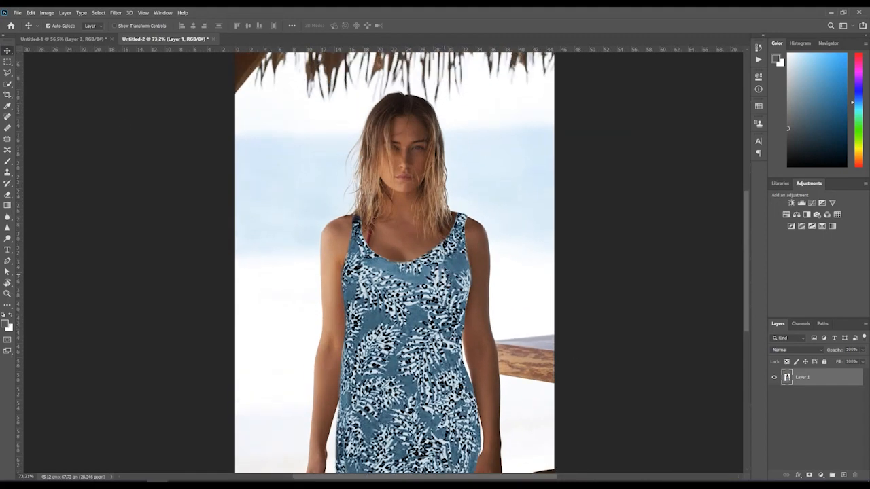
scroll(430, 189, up, 4)
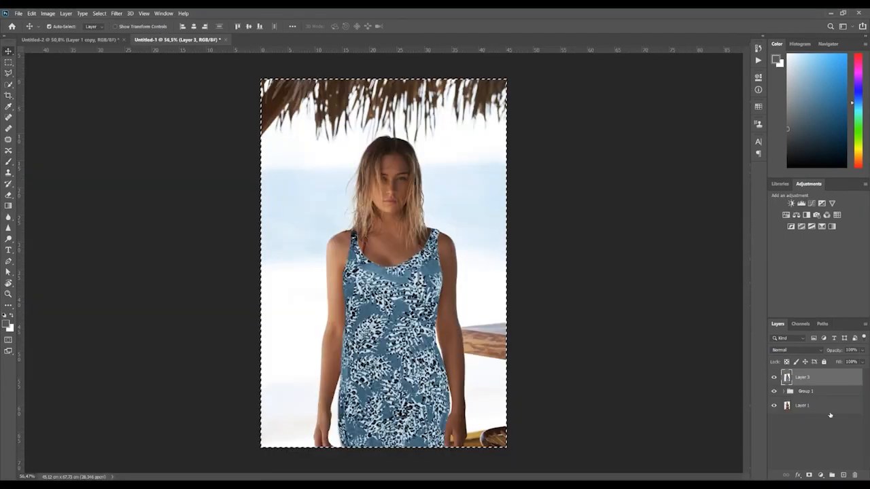
click(774, 392)
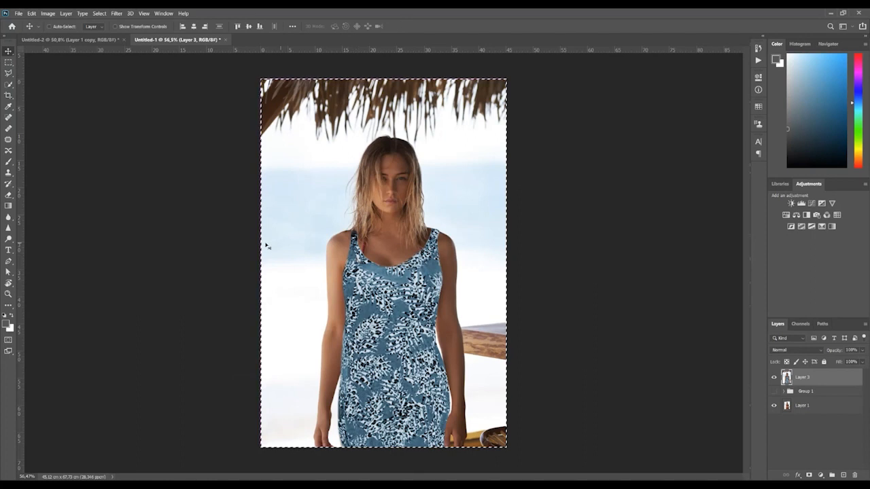
key(ctrl+d)
key(e)
alt+right_click(354, 281)
drag(354, 280, 360, 284)
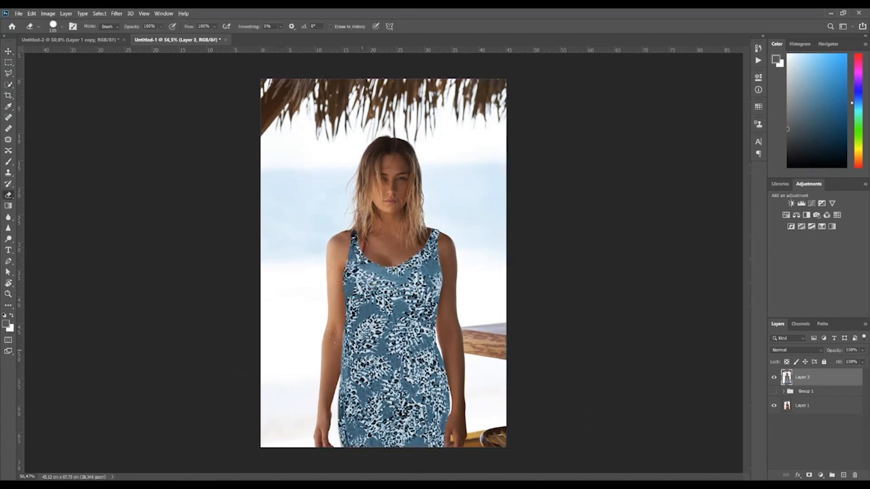
Erase the blue patterned dress on Layer 3, from midriff, hem and straps to hips and bust, to reveal the dark red bikini on Layer 1.
mouse_move(357, 349)
mouse_down()
mouse_move(429, 349)
mouse_move(374, 322)
mouse_move(344, 322)
mouse_up()
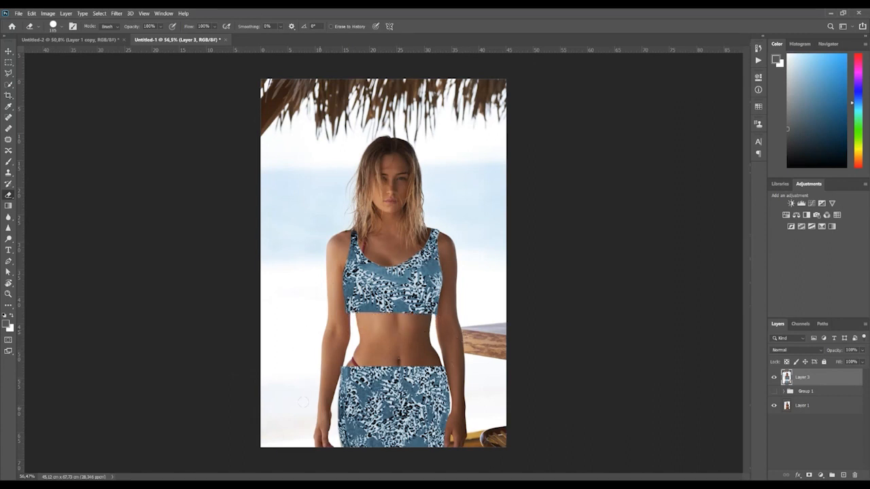
drag(340, 437, 446, 436)
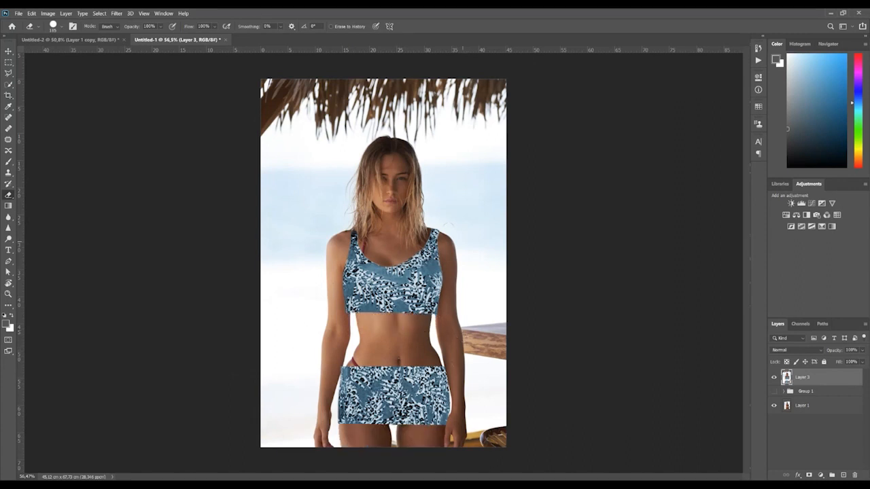
mouse_move(447, 232)
mouse_down()
mouse_move(297, 219)
mouse_move(445, 248)
mouse_up()
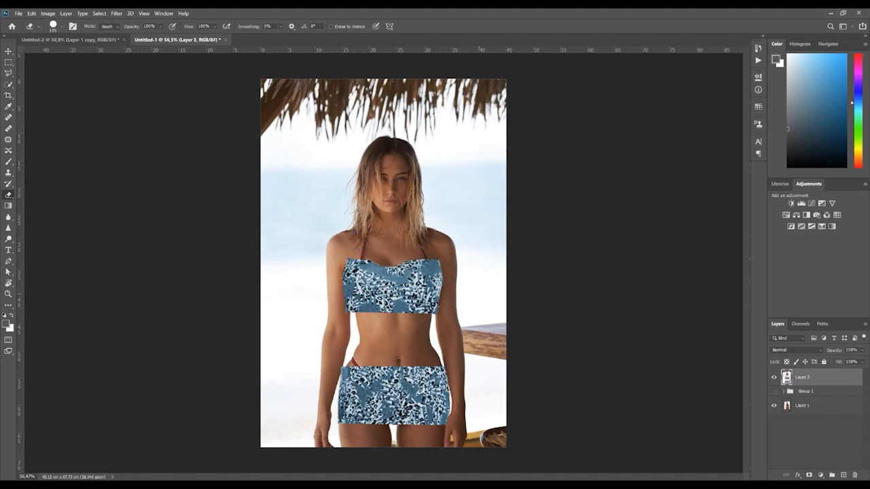
mouse_move(446, 415)
mouse_down()
mouse_move(340, 415)
mouse_move(375, 394)
mouse_move(448, 394)
mouse_move(340, 374)
mouse_up()
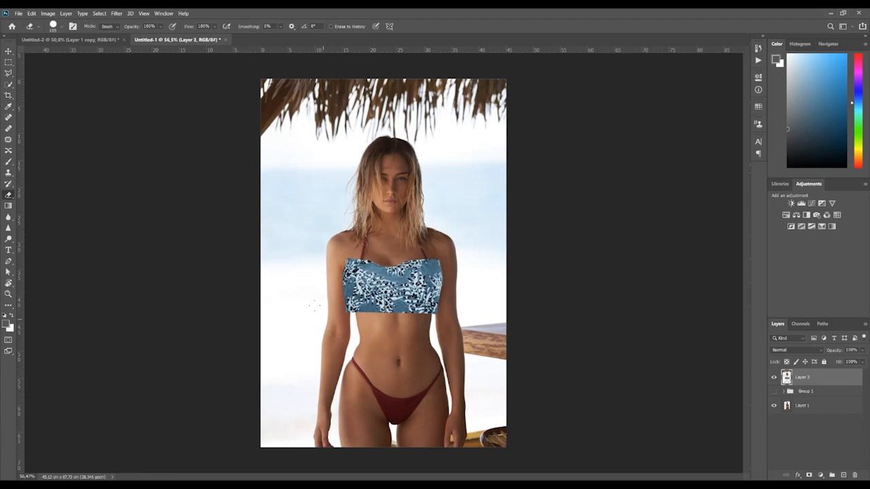
mouse_move(315, 306)
mouse_down()
mouse_move(438, 307)
mouse_move(435, 291)
mouse_move(347, 289)
mouse_move(350, 262)
mouse_move(457, 256)
mouse_up()
Examine the dark red bikini portrait up close from the face down to the hips for leftover dress traces.
scroll(423, 305, up, 5)
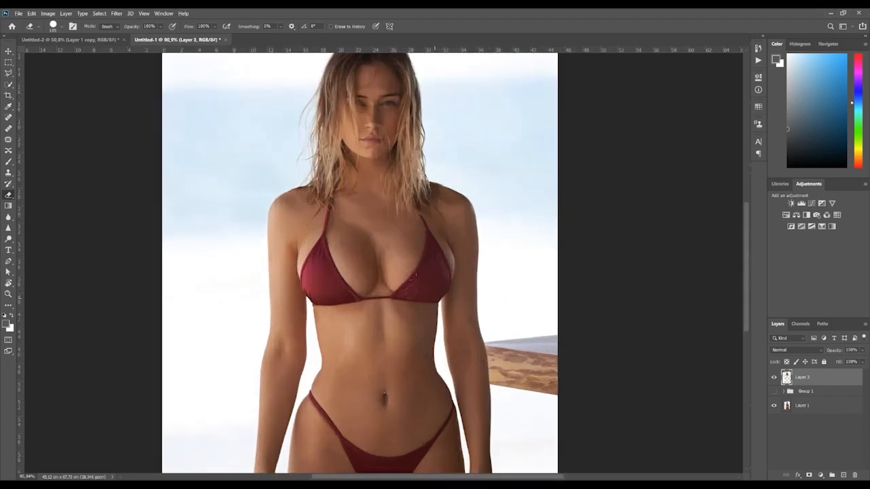
scroll(422, 305, up, 3)
scroll(380, 286, down, 5)
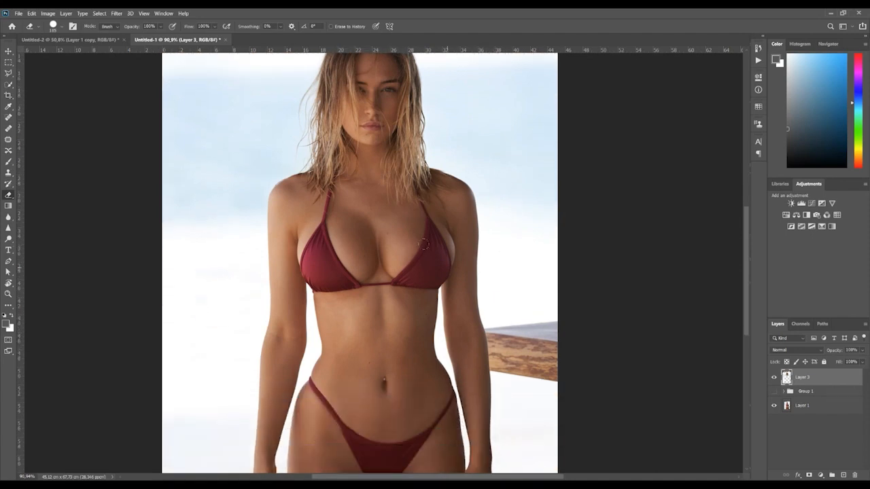
scroll(395, 364, up, 1)
scroll(367, 352, up, 2)
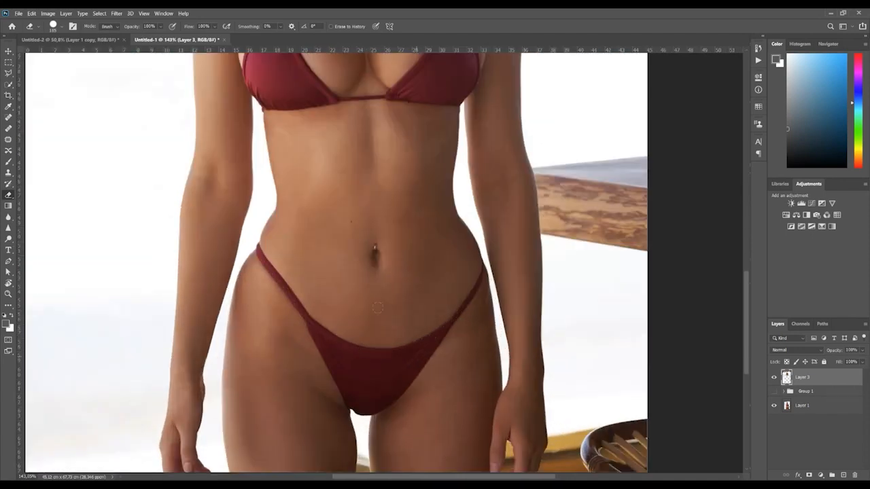
scroll(377, 308, up, 5)
scroll(377, 308, up, 6)
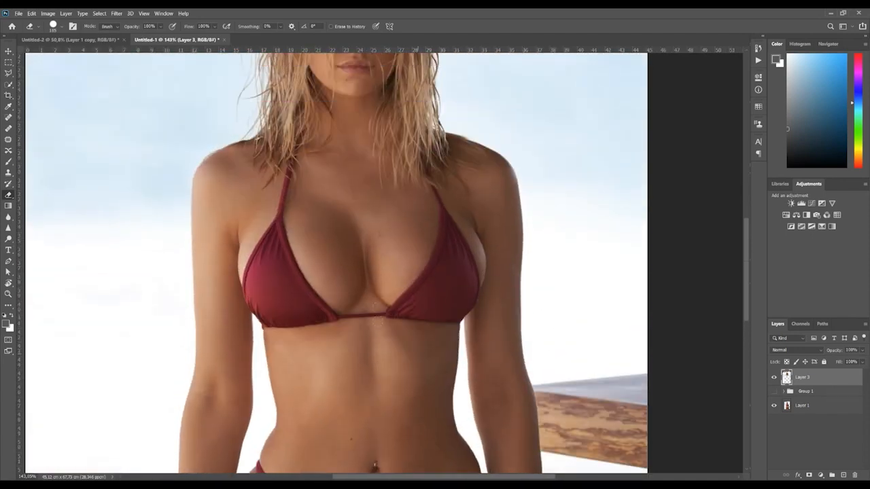
scroll(671, 362, up, 1)
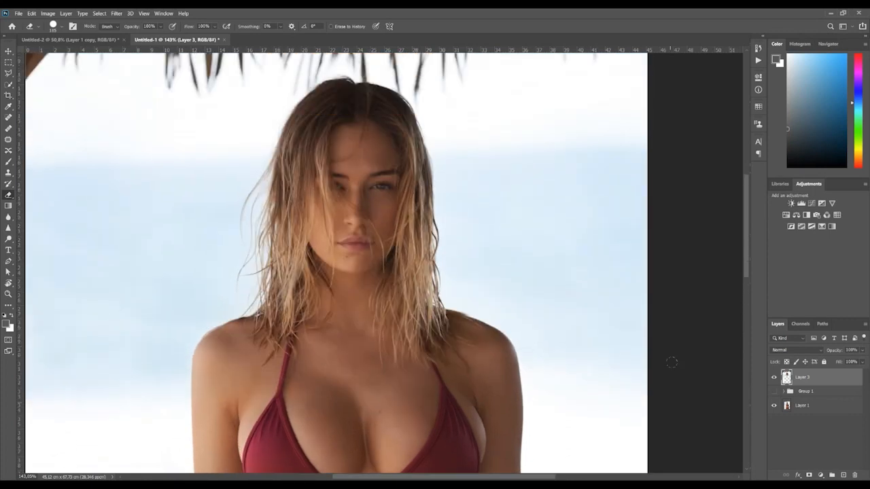
scroll(336, 263, down, 1)
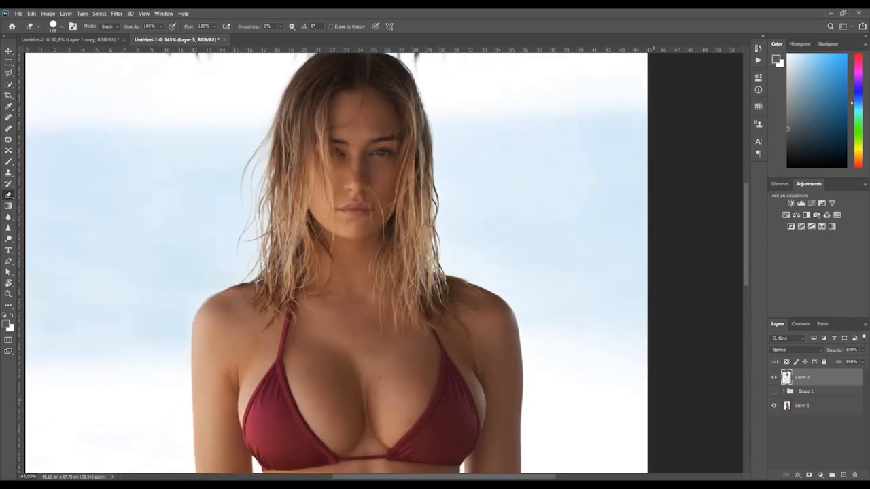
scroll(170, 359, down, 5)
scroll(170, 360, up, 2)
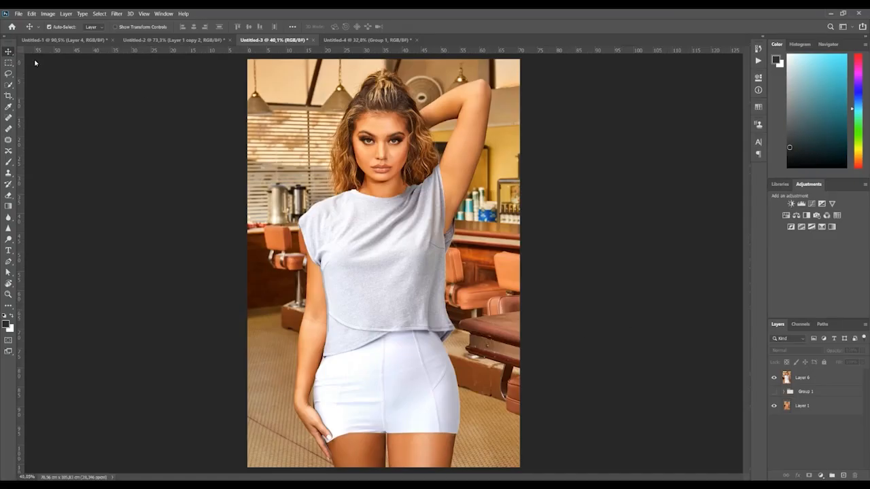
Erase the hem of the white shorts on Layer 6 in the diner portrait with the Eraser.
scroll(361, 238, up, 3)
scroll(361, 237, down, 5)
scroll(361, 237, up, 5)
scroll(361, 237, down, 5)
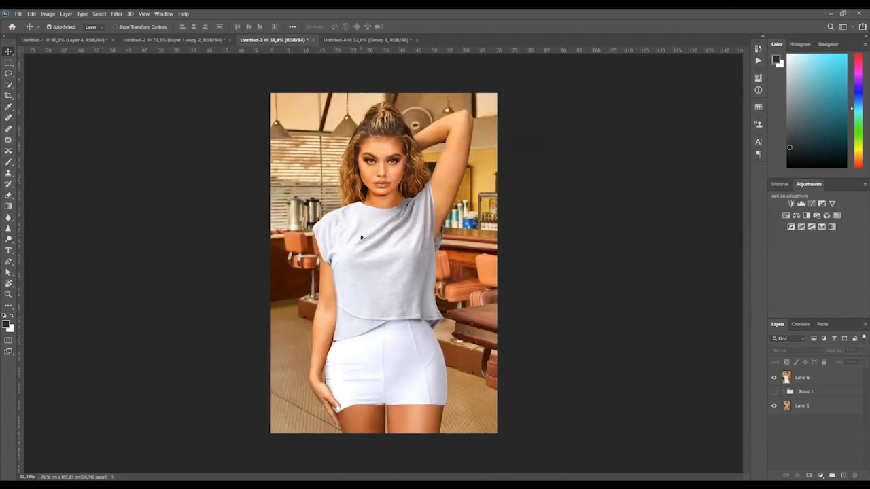
scroll(361, 237, up, 1)
click(8, 195)
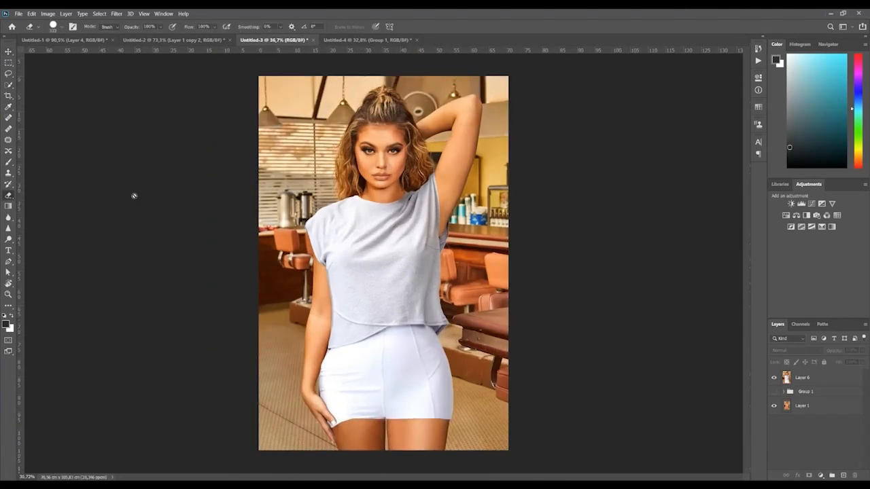
click(814, 377)
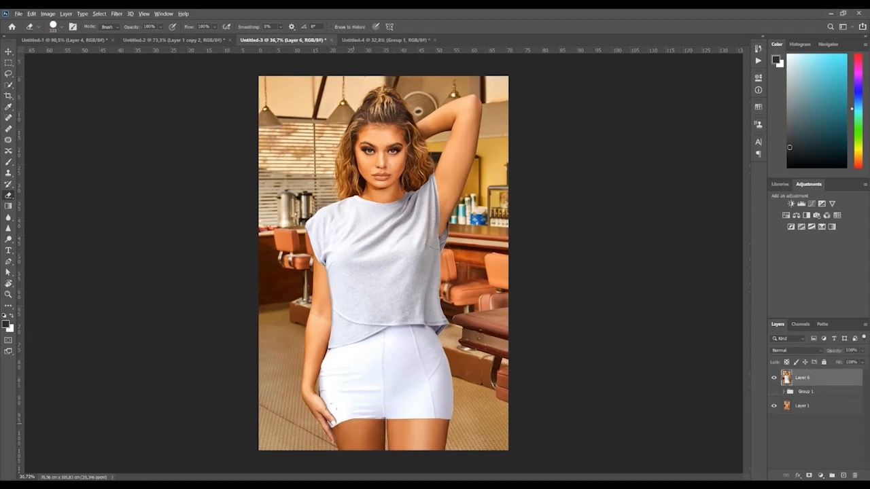
click(340, 425)
click(370, 421)
click(386, 420)
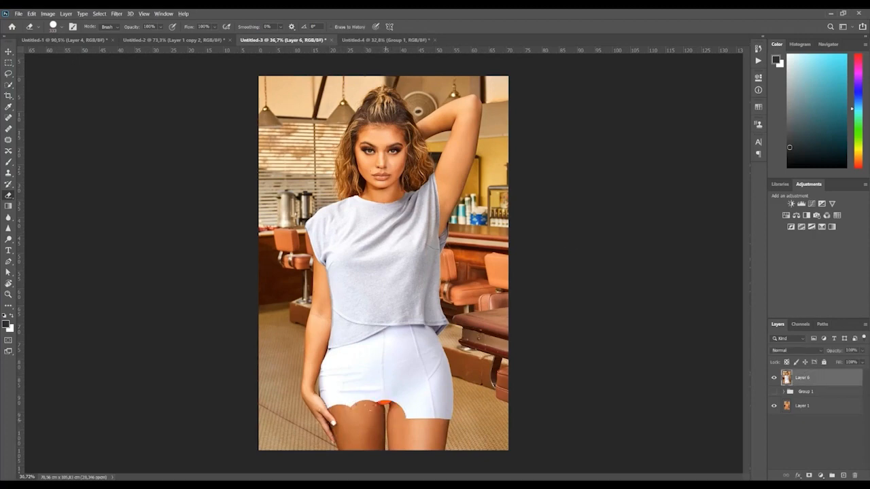
click(423, 418)
click(449, 415)
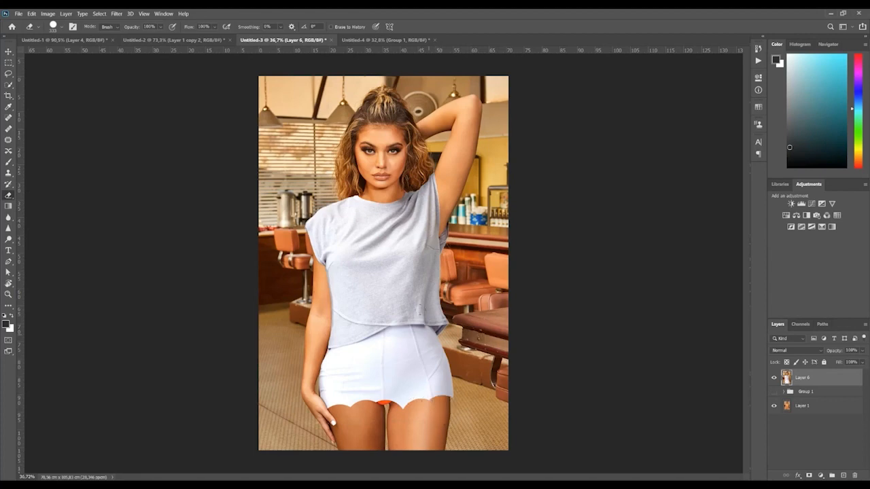
Erase the lower part of the grey top across the waist on Layer 6.
click(443, 318)
click(426, 318)
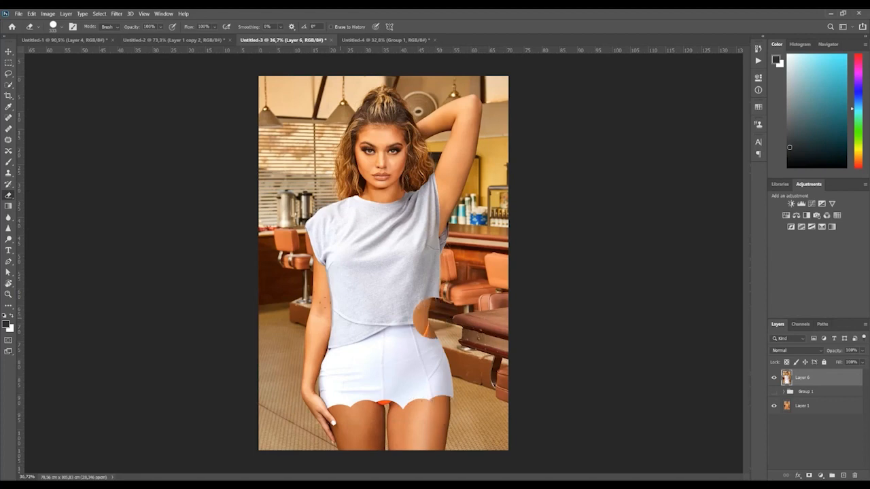
click(340, 318)
click(363, 318)
click(387, 320)
click(408, 320)
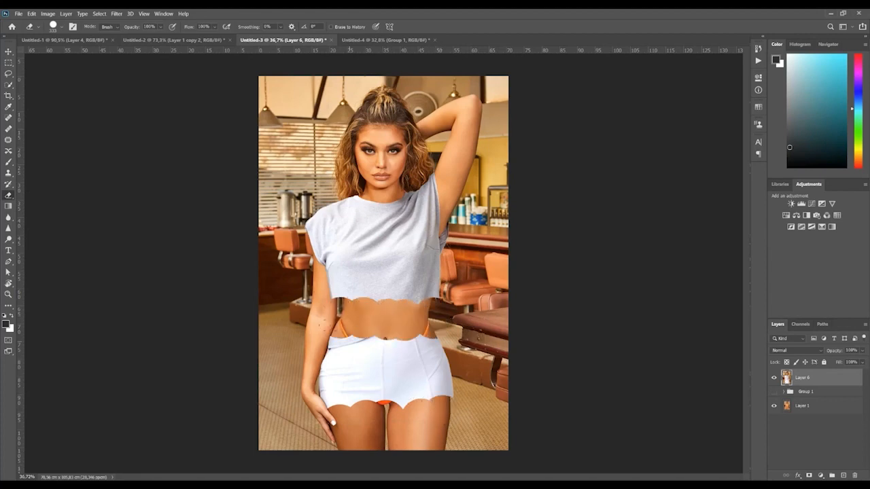
Erase the remaining white shorts on Layer 6 to reveal the orange bikini bottom on Layer 1.
drag(336, 350, 438, 350)
drag(328, 370, 445, 371)
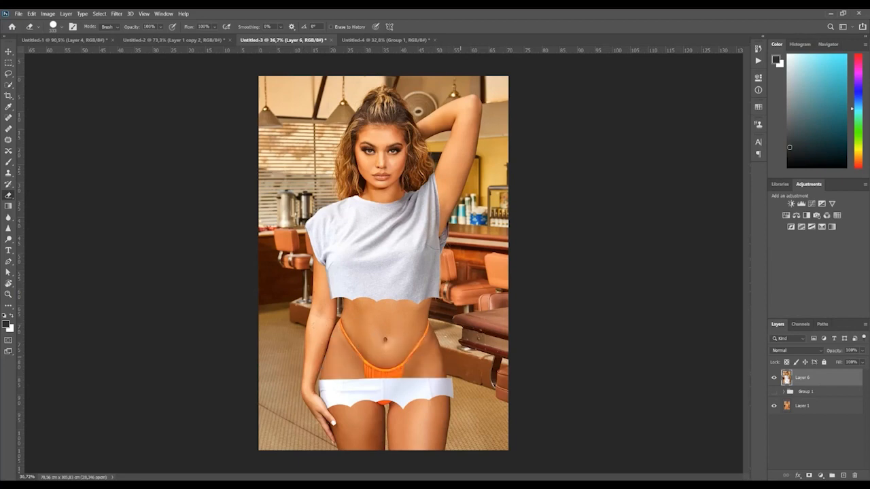
drag(324, 393, 442, 391)
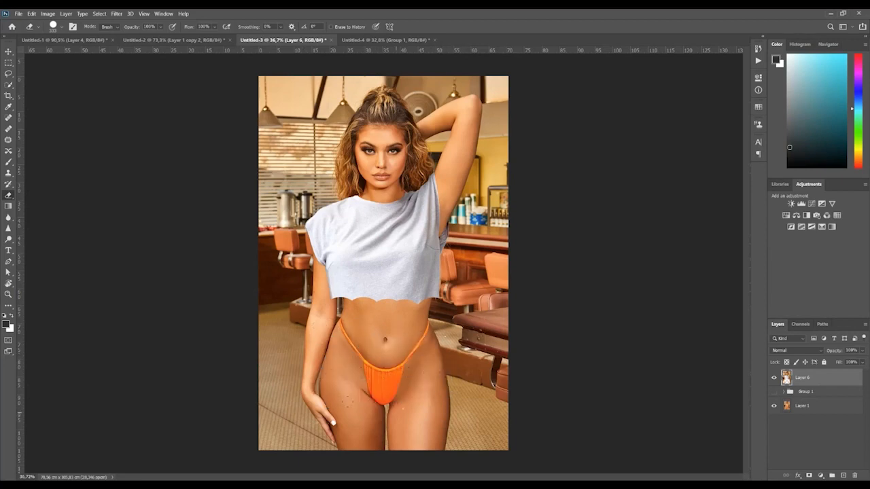
Straighten the grey top's scalloped lower edge and erase its sleeve on the lowered arm's side on Layer 6.
drag(310, 318, 425, 318)
drag(334, 293, 435, 291)
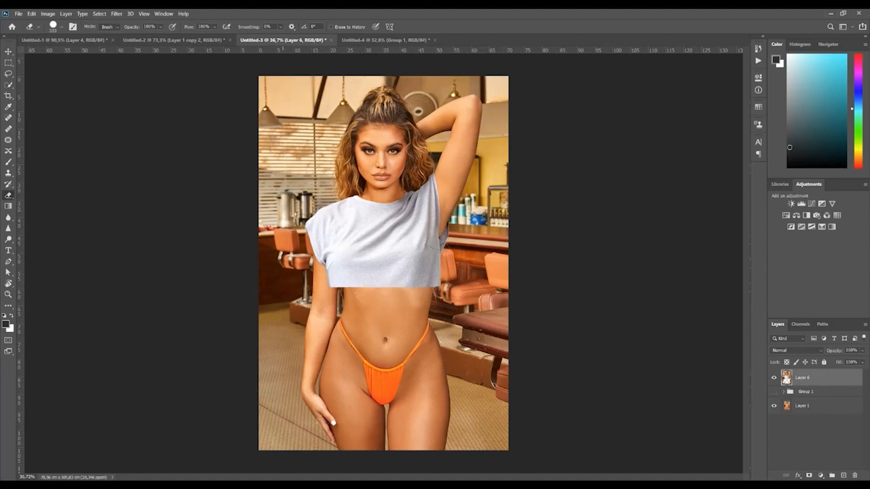
drag(314, 210, 333, 284)
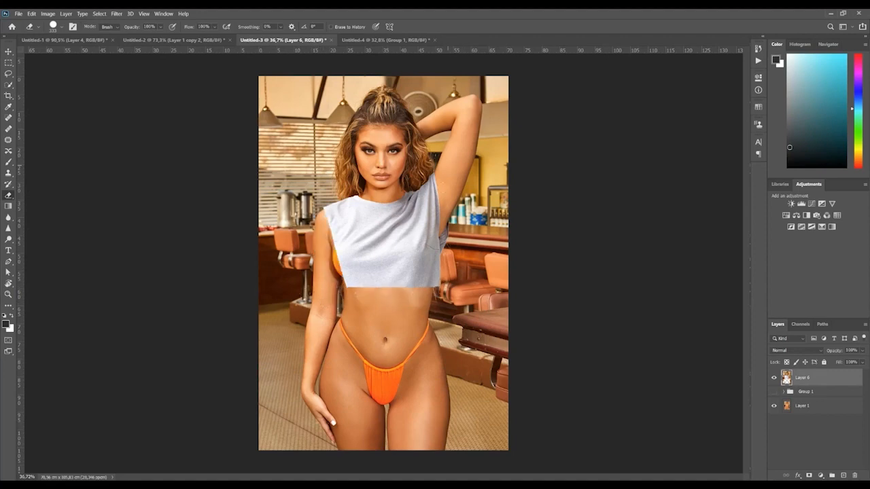
Erase the remaining grey top on Layer 6 in the diner portrait to reveal the orange bikini top on Layer 1.
mouse_move(430, 174)
mouse_down()
mouse_move(434, 219)
mouse_move(416, 273)
mouse_move(339, 274)
mouse_up()
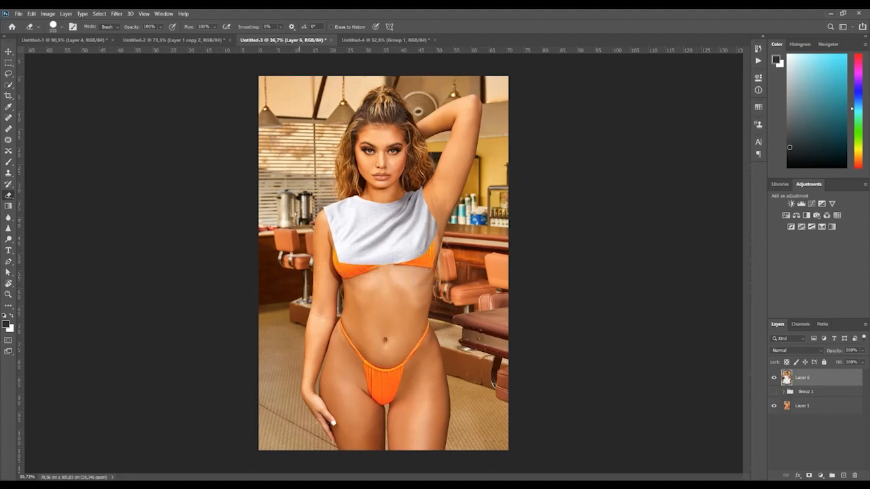
drag(299, 220, 423, 192)
drag(451, 218, 371, 210)
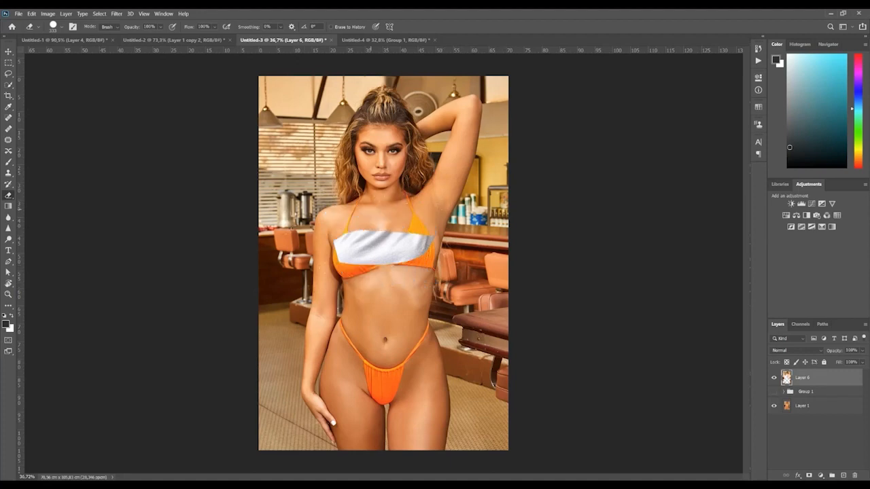
drag(336, 247, 430, 247)
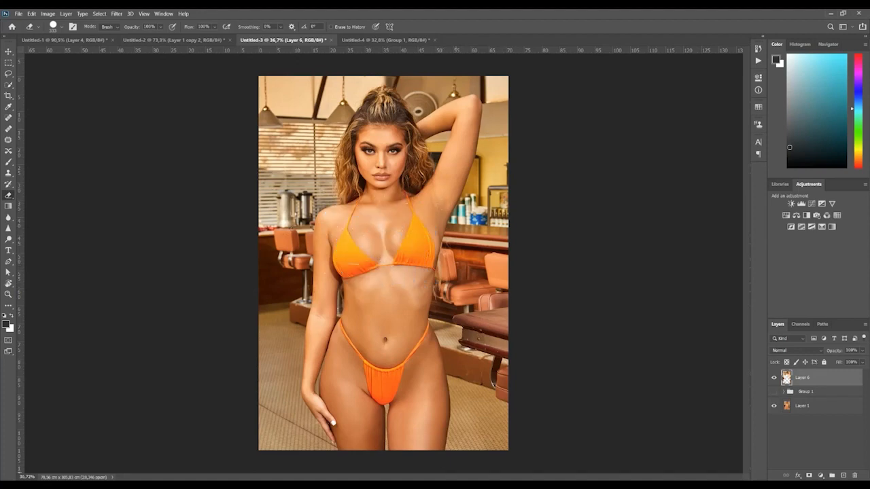
Try to erase leftover traces around the bikini top on Layer 6.
scroll(384, 299, up, 3)
scroll(384, 299, down, 1)
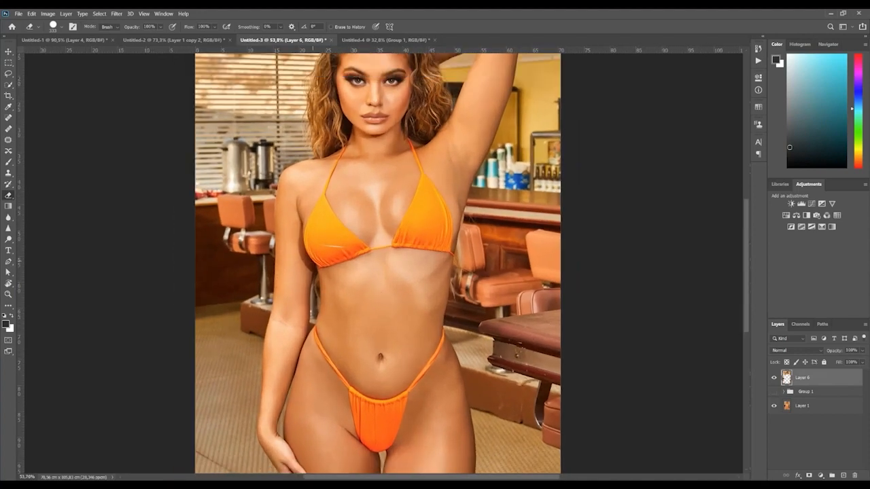
drag(310, 252, 459, 249)
key(ctrl+z)
scroll(419, 270, down, 8)
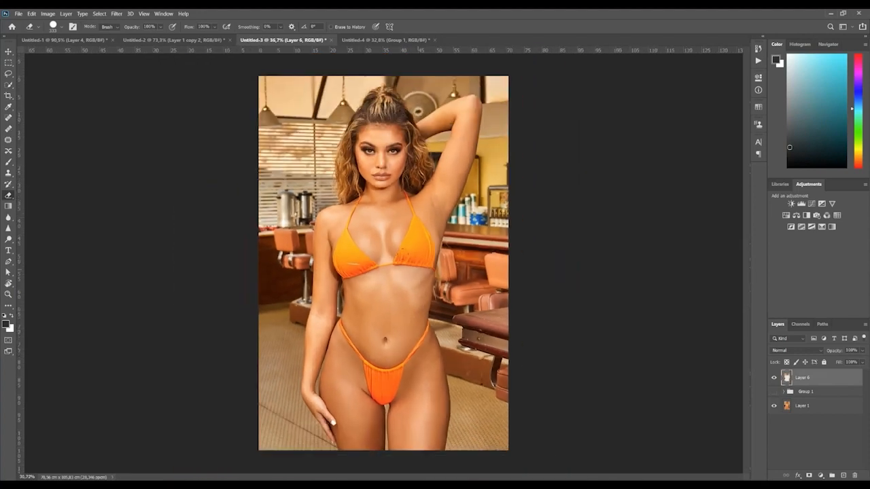
scroll(418, 271, up, 5)
scroll(418, 271, down, 6)
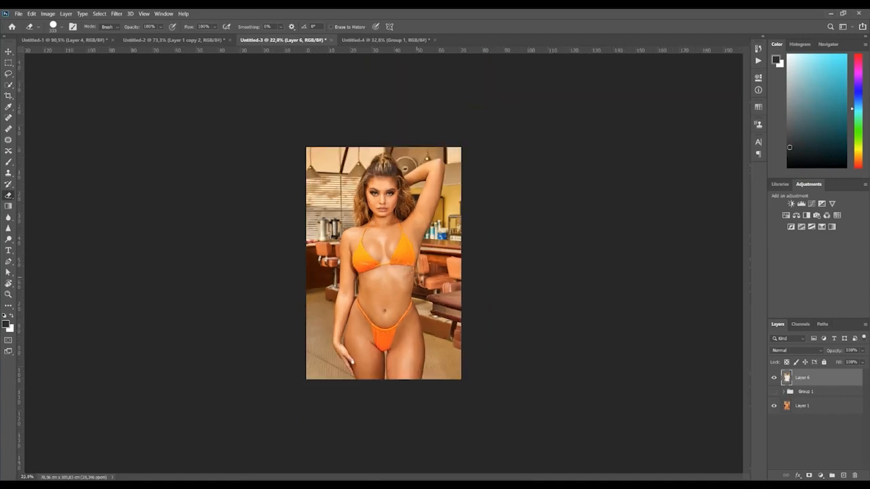
scroll(417, 273, up, 6)
scroll(416, 277, down, 3)
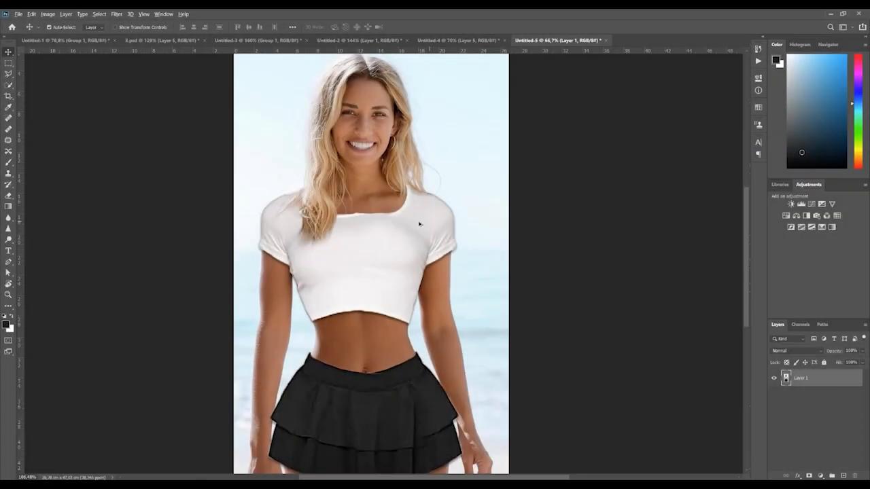
scroll(408, 225, up, 2)
scroll(394, 223, down, 4)
scroll(390, 225, up, 2)
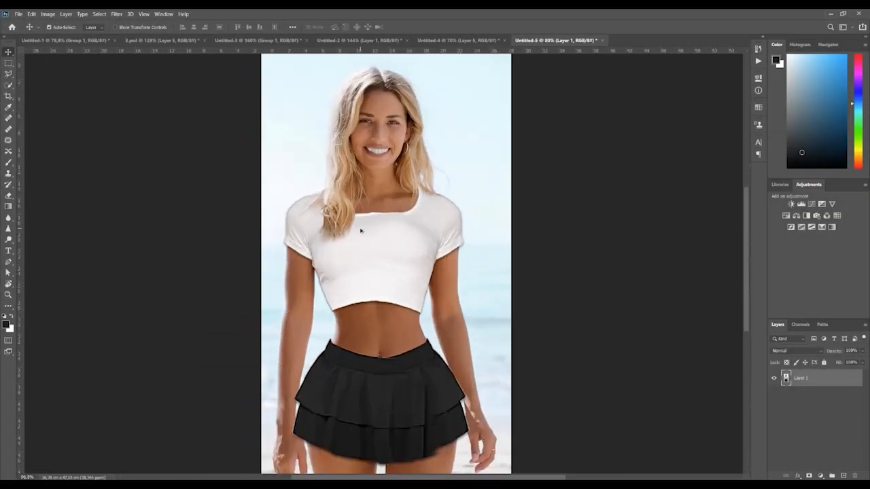
scroll(357, 227, up, 2)
scroll(358, 227, down, 2)
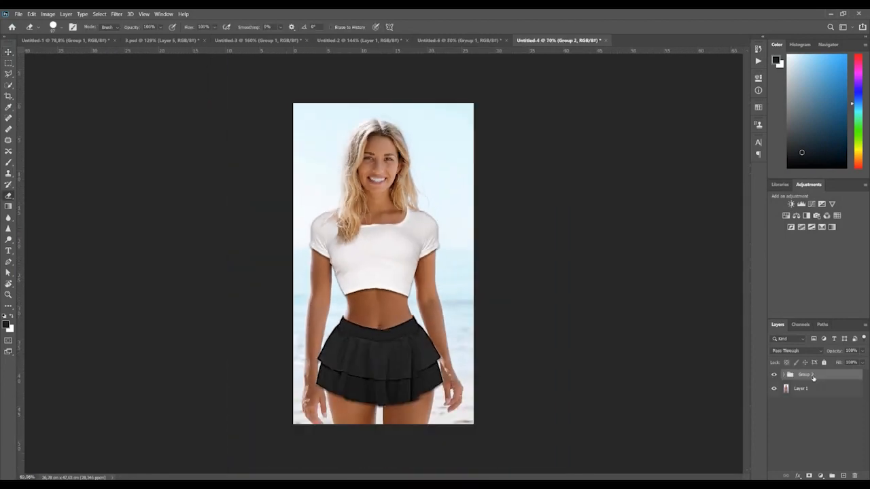
Stamp the visible layers of the beach portrait into a new layer above Group 2 and hide Group 2.
key(ctrl+alt+shift+e)
scroll(397, 255, up, 2)
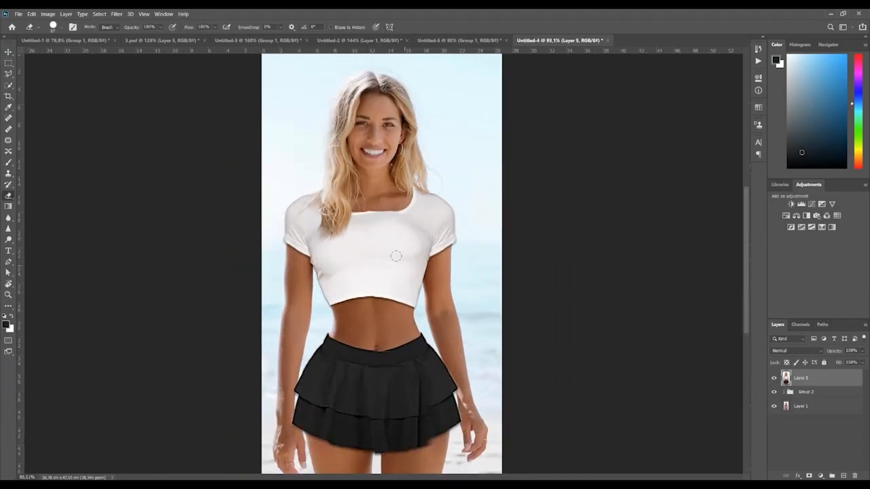
scroll(397, 255, down, 2)
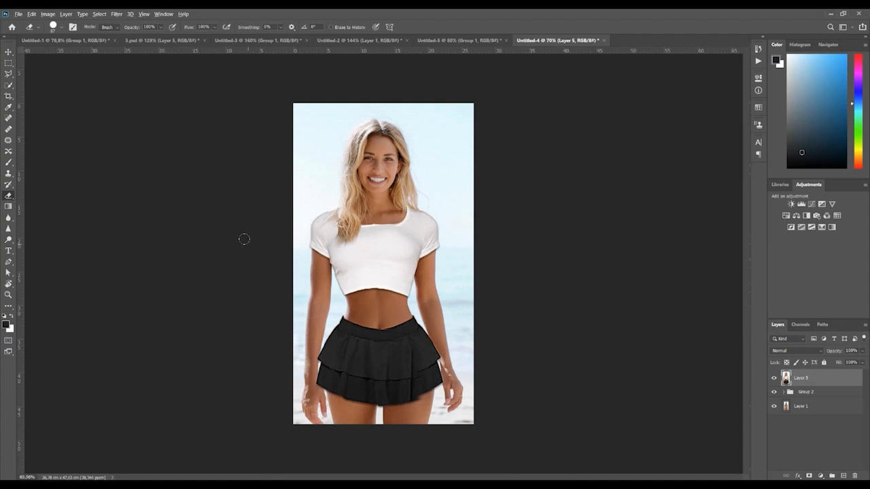
click(774, 392)
Erase the black skirt on Layer 5 with the Eraser, from hem to waistband, to reveal the grey bikini bottom on Layer 1.
mouse_move(302, 236)
mouse_down()
mouse_move(286, 239)
mouse_move(310, 244)
mouse_up()
mouse_move(349, 421)
mouse_down()
mouse_move(318, 398)
mouse_move(420, 394)
mouse_move(360, 394)
mouse_up()
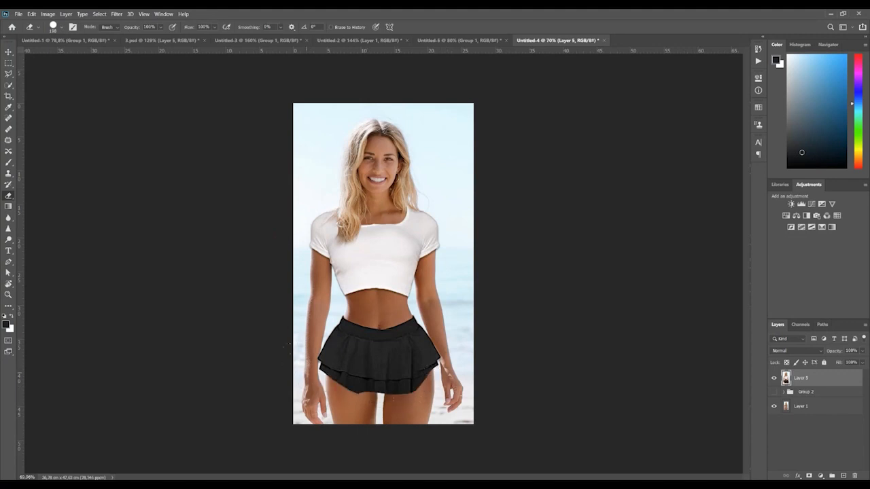
drag(320, 326, 337, 383)
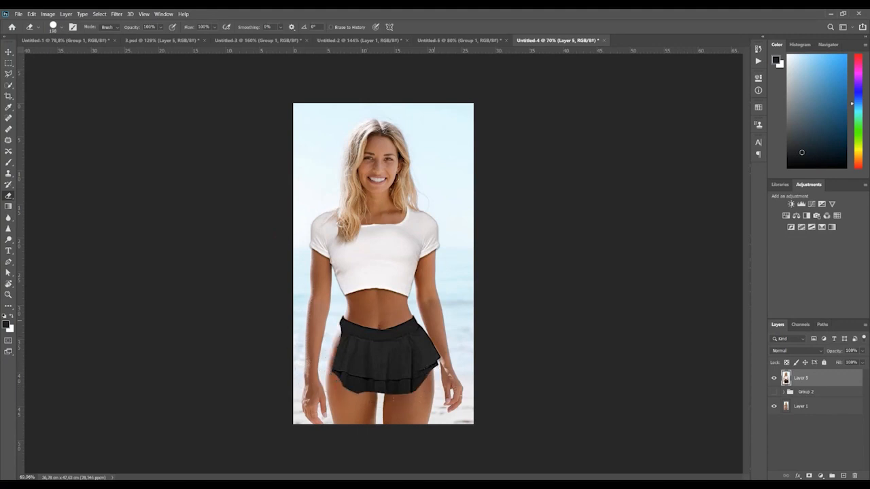
mouse_move(442, 330)
mouse_down()
mouse_move(449, 364)
mouse_move(394, 409)
mouse_up()
mouse_move(329, 379)
mouse_down()
mouse_move(382, 397)
mouse_move(409, 394)
mouse_up()
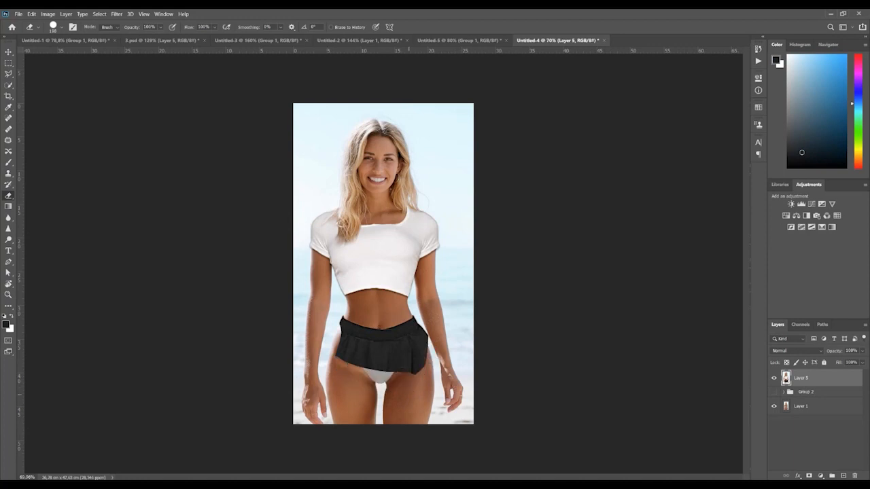
mouse_move(426, 333)
mouse_down()
mouse_move(427, 359)
mouse_move(337, 350)
mouse_move(423, 330)
mouse_up()
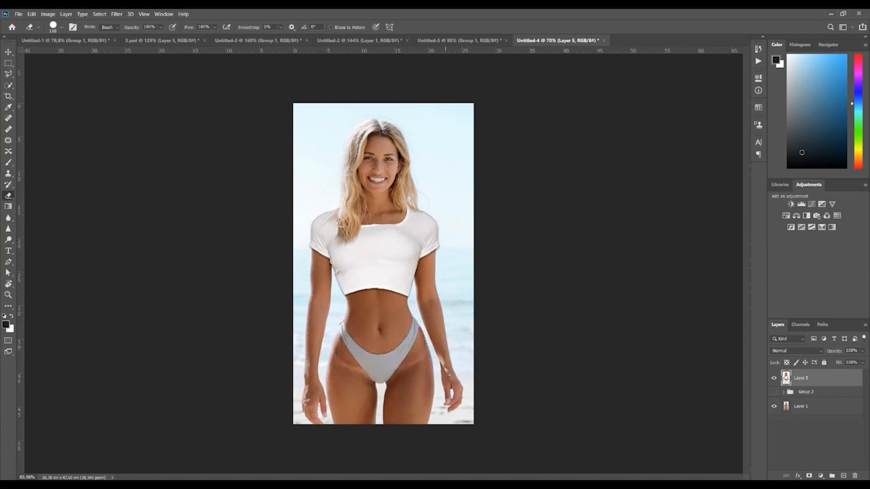
Erase the white crop top on Layer 5, starting at the sleeve, to reveal the grey bikini top on Layer 1.
drag(437, 249, 408, 207)
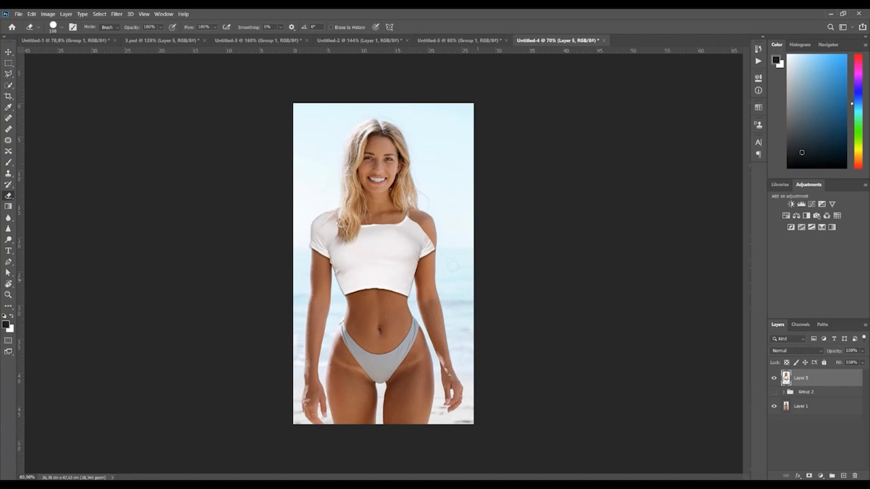
mouse_move(412, 294)
mouse_down()
mouse_move(400, 282)
mouse_move(356, 282)
mouse_move(313, 241)
mouse_move(333, 218)
mouse_move(424, 238)
mouse_move(346, 248)
mouse_move(339, 265)
mouse_move(413, 269)
mouse_up()
scroll(372, 294, up, 5)
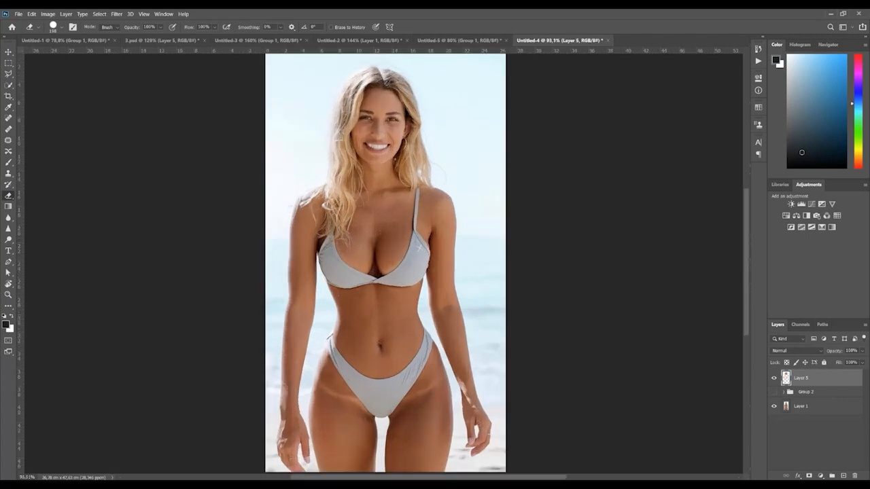
scroll(401, 265, down, 4)
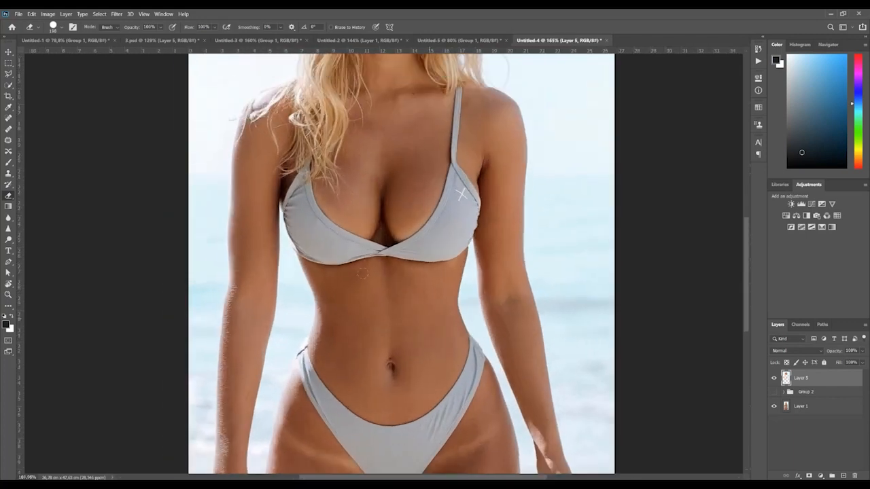
scroll(391, 271, up, 4)
scroll(369, 234, up, 1)
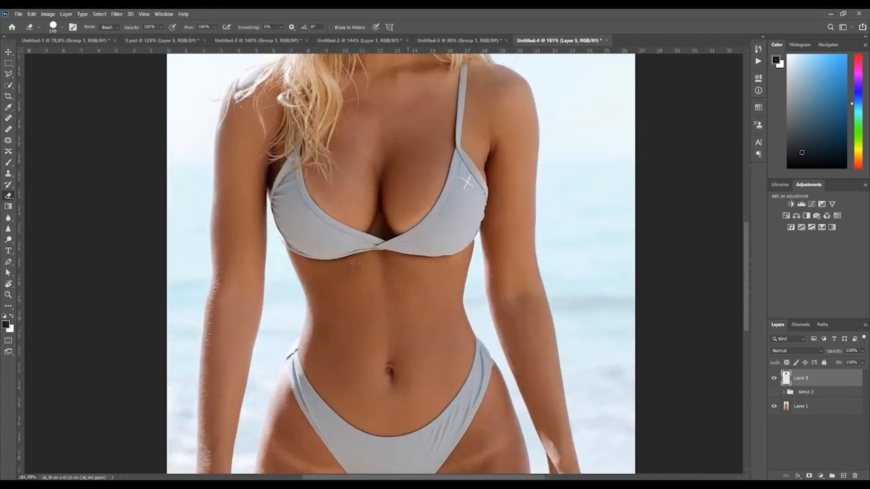
scroll(407, 318, down, 4)
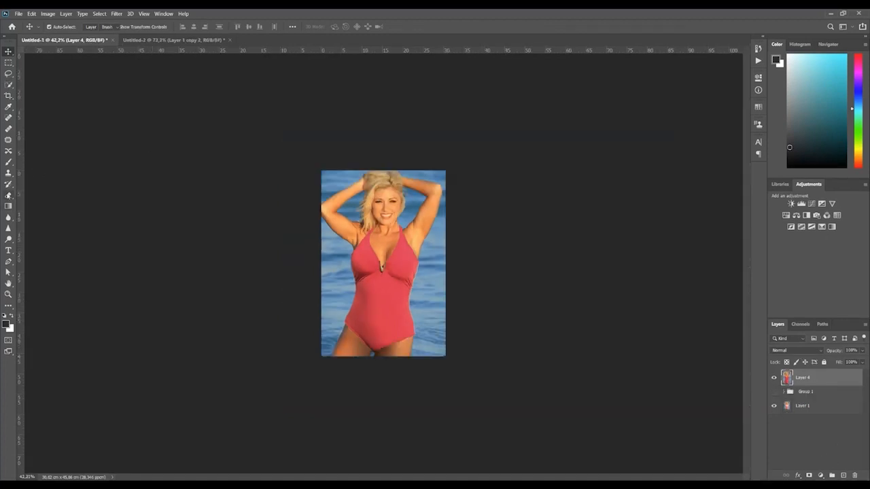
Erase the pink swimsuit at both hips on Layer 4 in the sea portrait with the Eraser.
click(8, 196)
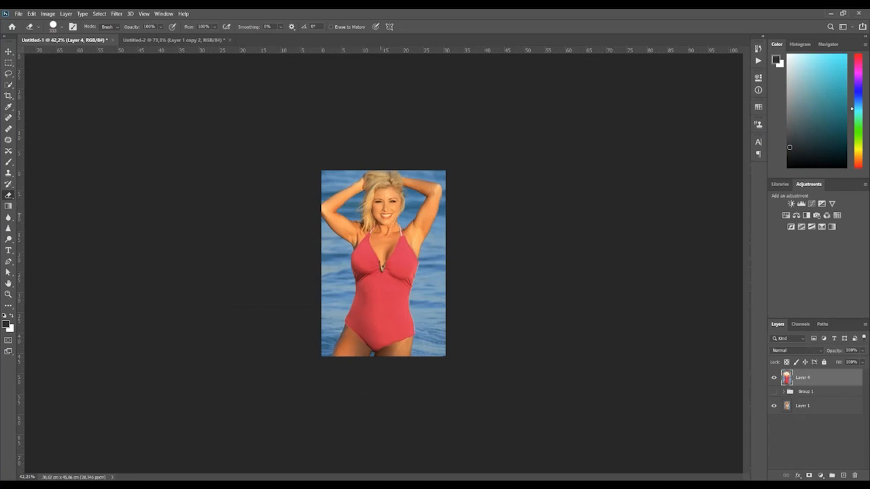
click(334, 324)
click(340, 311)
click(427, 337)
click(424, 329)
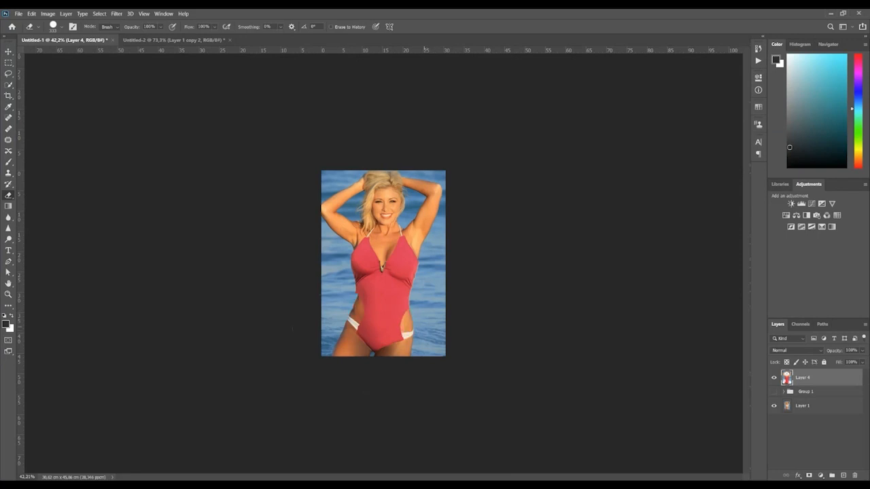
click(420, 321)
click(408, 344)
click(404, 345)
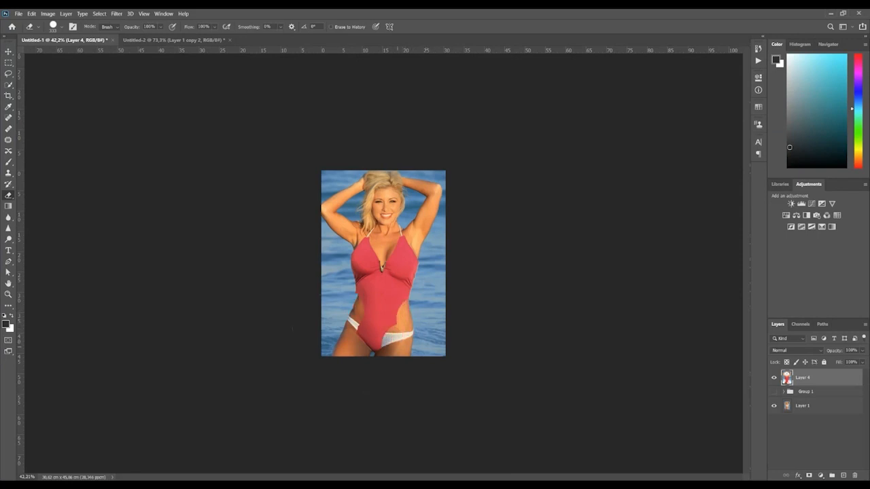
Erase the pink swimsuit's crotch and lower belly on Layer 4 to reveal the white bikini bottom on Layer 1.
click(398, 345)
click(389, 346)
click(382, 343)
click(371, 338)
click(380, 333)
click(388, 329)
click(401, 324)
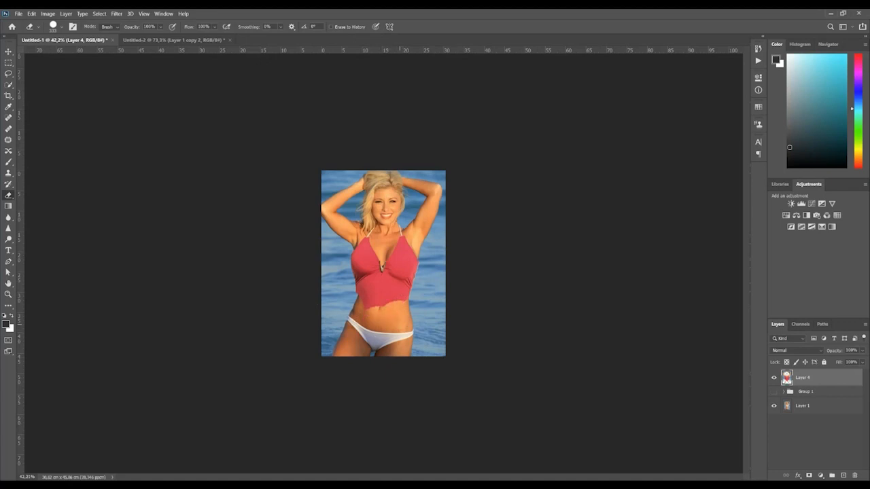
Erase the pink swimsuit across the waist on Layer 4 to reveal the bare midriff beneath.
click(409, 319)
click(400, 315)
click(386, 316)
click(374, 313)
click(367, 308)
click(363, 301)
click(369, 297)
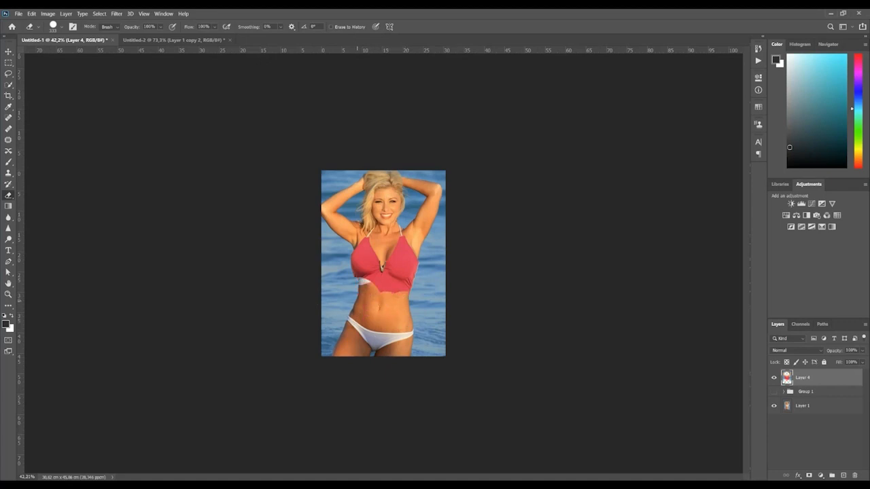
Erase the pink swimsuit's band under the bust on Layer 4 to reveal the white bikini band.
click(383, 294)
click(395, 293)
click(409, 291)
click(408, 280)
click(397, 279)
click(378, 279)
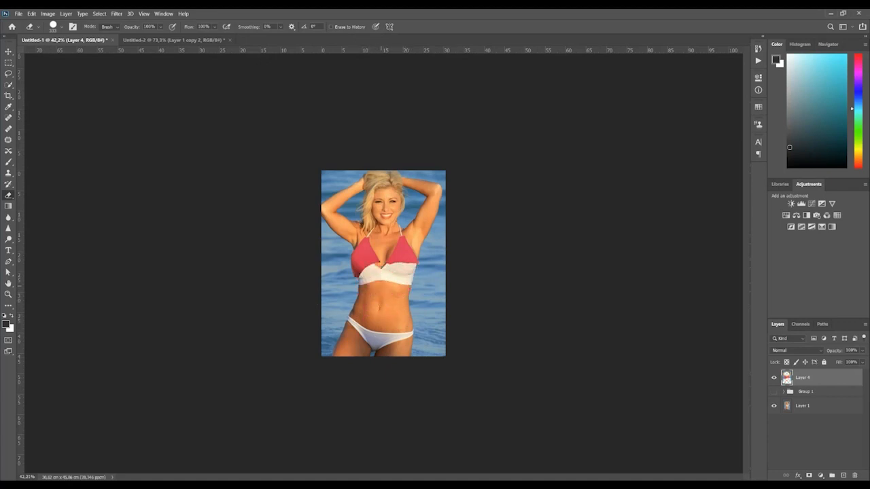
Erase the remaining pink swimsuit cups on Layer 4 to reveal the white bikini top, and switch to the Move tool.
click(361, 274)
click(357, 262)
click(360, 255)
click(395, 252)
click(408, 250)
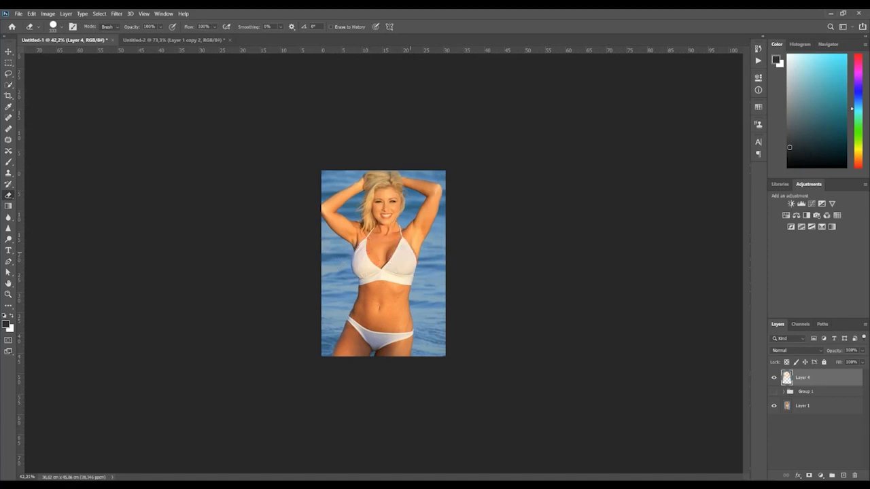
key(v)
key(ctrl+plus)
key(ctrl+plus)
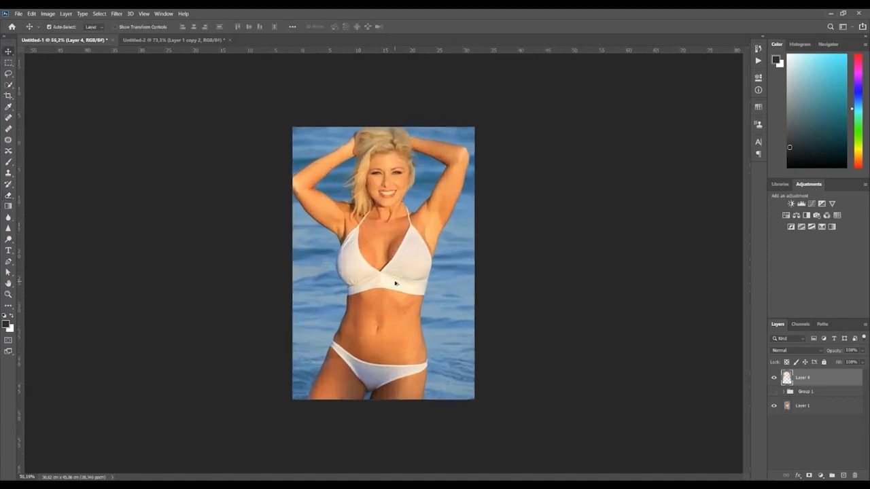
key(ctrl+plus)
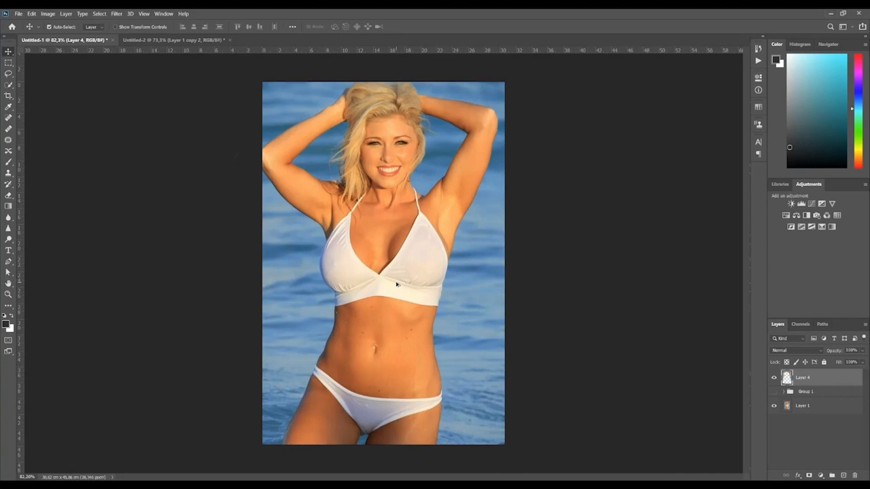
scroll(404, 293, up, 1)
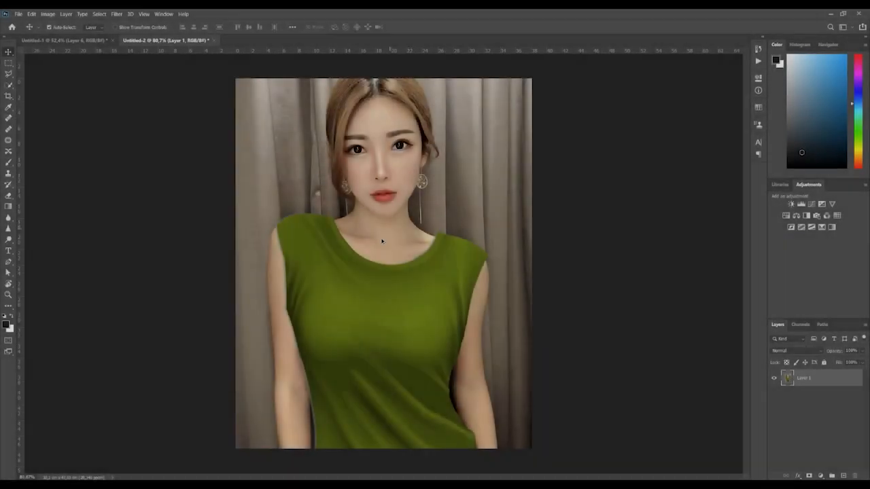
scroll(369, 275, up, 3)
scroll(368, 275, down, 3)
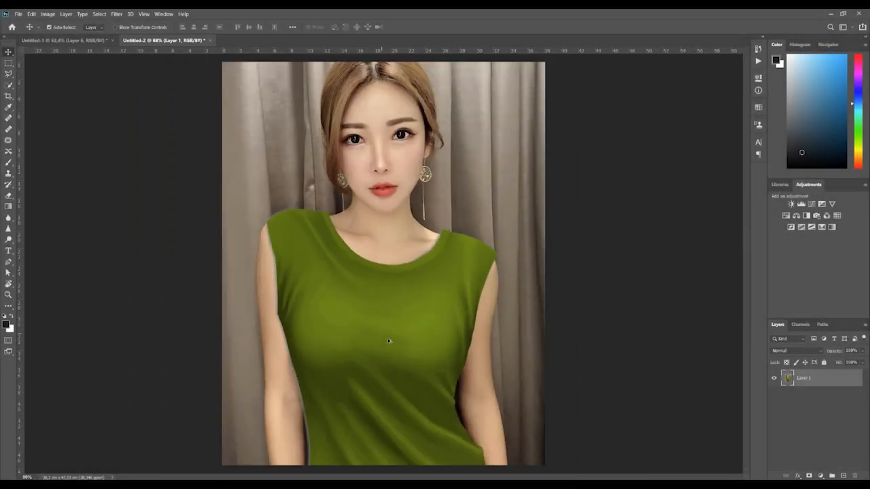
scroll(388, 175, up, 2)
scroll(385, 176, down, 3)
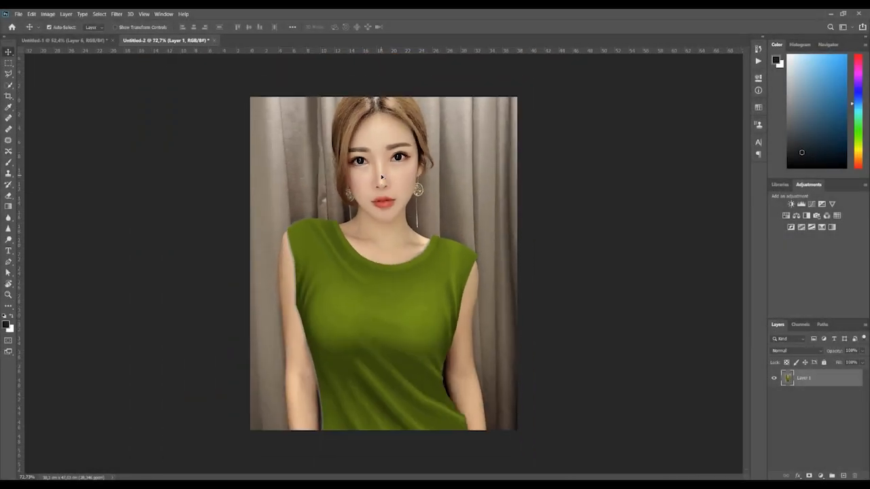
scroll(382, 178, up, 1)
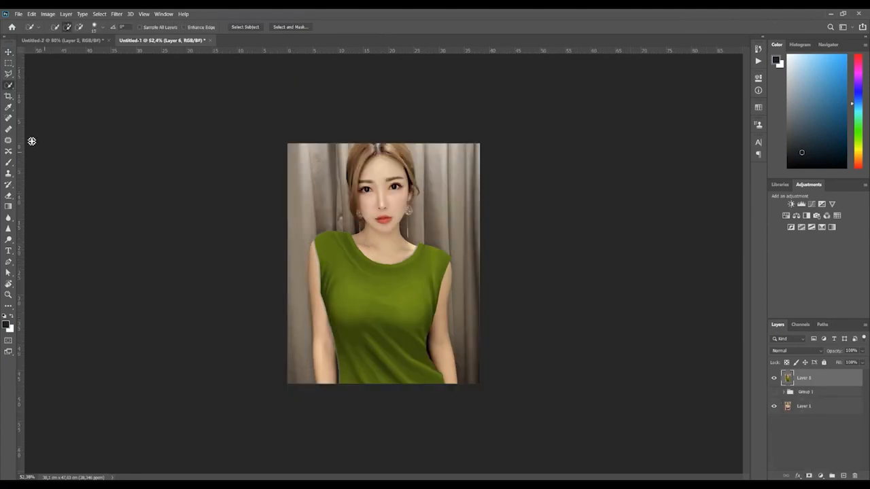
Erase the green top below the bust on Layer 6 in the curtain portrait with the Eraser to reveal Layer 1.
click(9, 196)
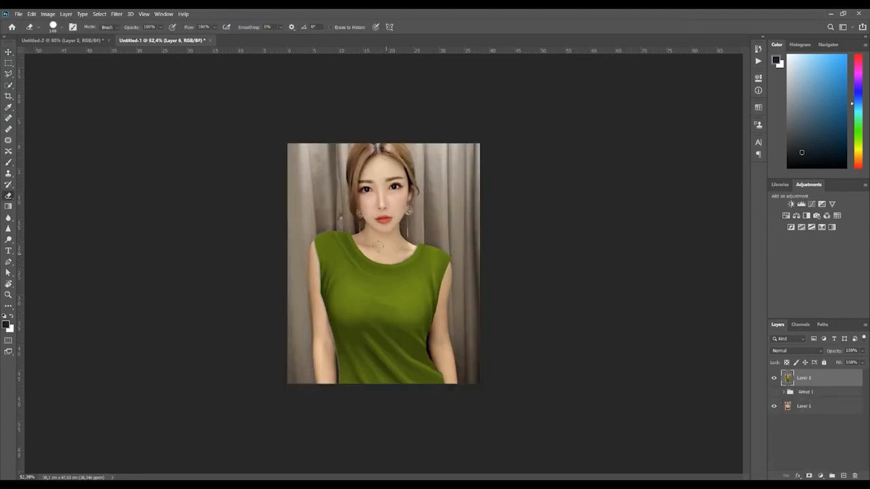
mouse_move(402, 267)
mouse_down()
mouse_move(394, 270)
mouse_move(422, 275)
mouse_move(411, 272)
mouse_up()
drag(350, 380, 482, 381)
drag(334, 370, 428, 370)
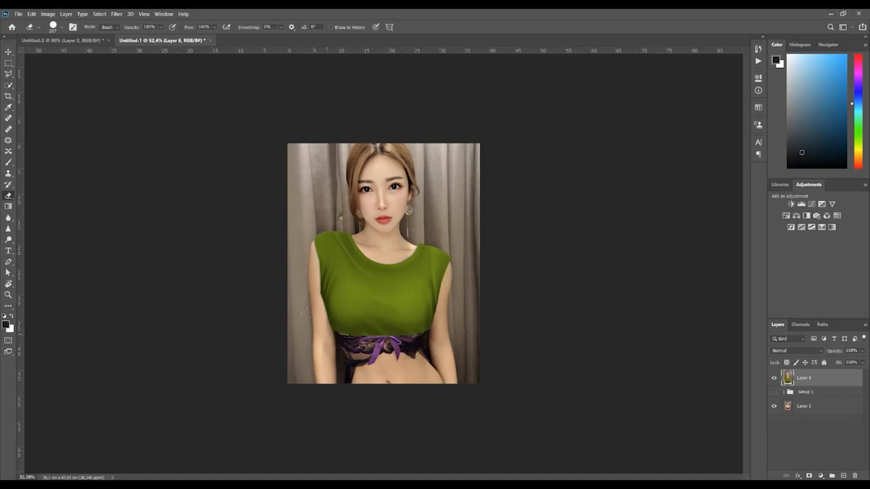
Erase the green top over both sides of the bust on Layer 6 to reveal the purple lace bra on Layer 1.
mouse_move(329, 313)
mouse_down()
mouse_move(364, 319)
mouse_move(360, 297)
mouse_move(333, 295)
mouse_up()
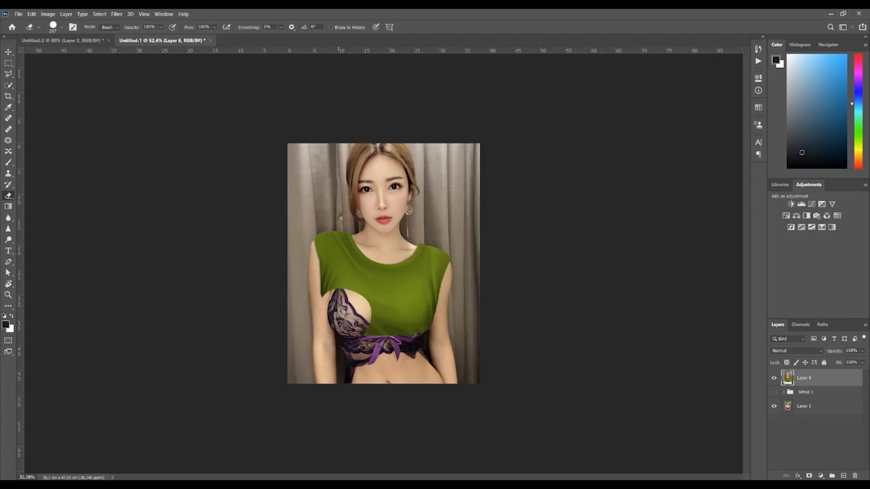
mouse_move(370, 335)
mouse_down()
mouse_move(356, 292)
mouse_move(321, 284)
mouse_up()
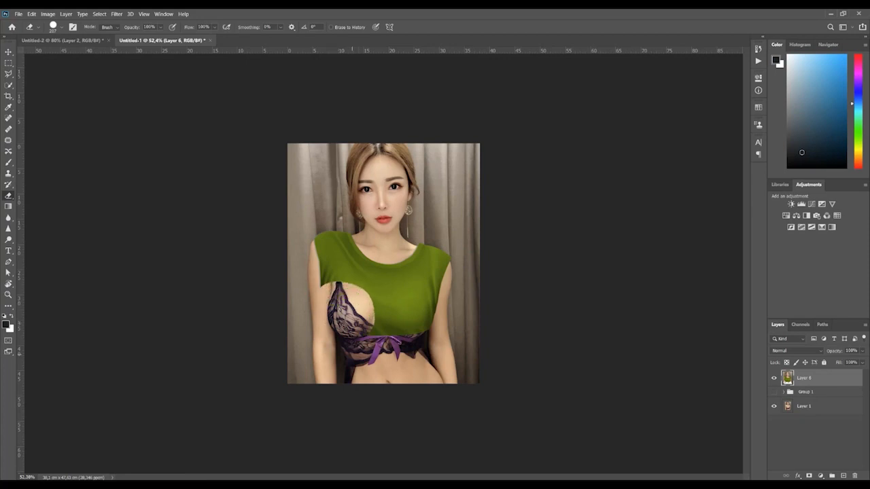
mouse_move(408, 288)
mouse_down()
mouse_move(381, 320)
mouse_move(425, 330)
mouse_up()
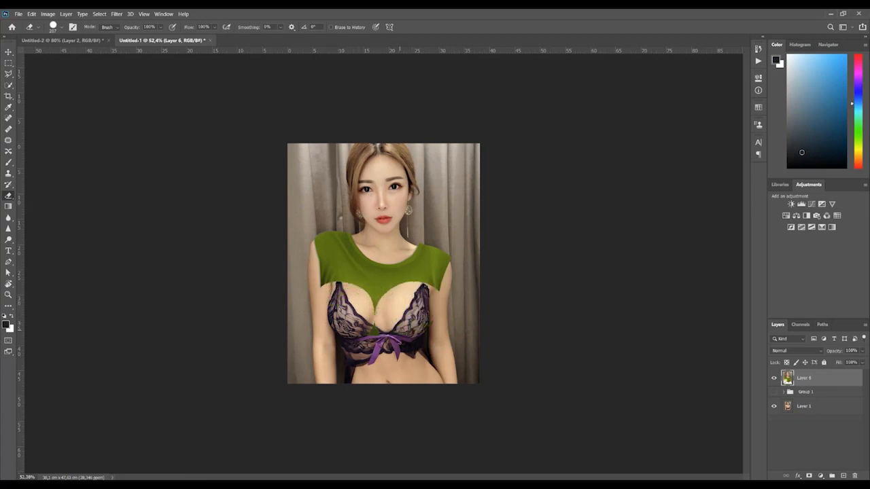
Erase the remaining green top from the middle of the chest and both shoulders on Layer 6 to reveal the purple straps.
drag(375, 308, 378, 248)
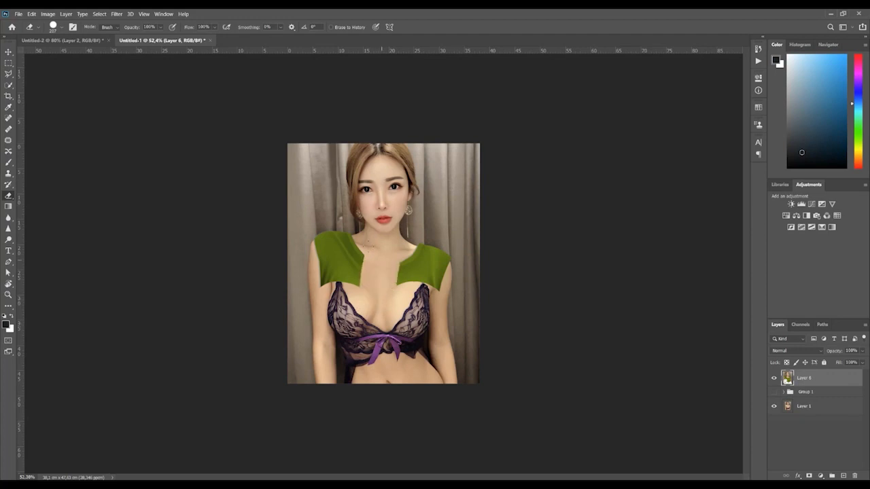
mouse_move(364, 286)
mouse_down()
mouse_move(341, 269)
mouse_move(320, 241)
mouse_move(360, 257)
mouse_up()
mouse_move(407, 282)
mouse_down()
mouse_move(440, 259)
mouse_move(443, 253)
mouse_move(423, 247)
mouse_up()
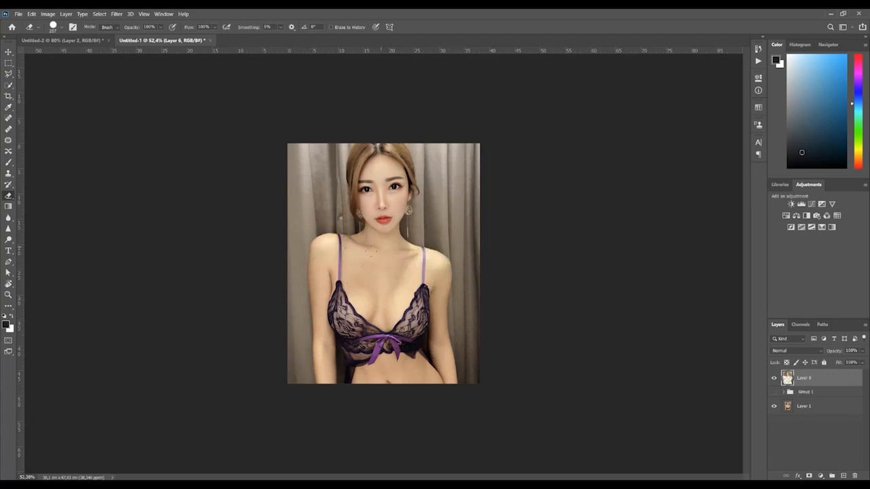
key(ctrl+0)
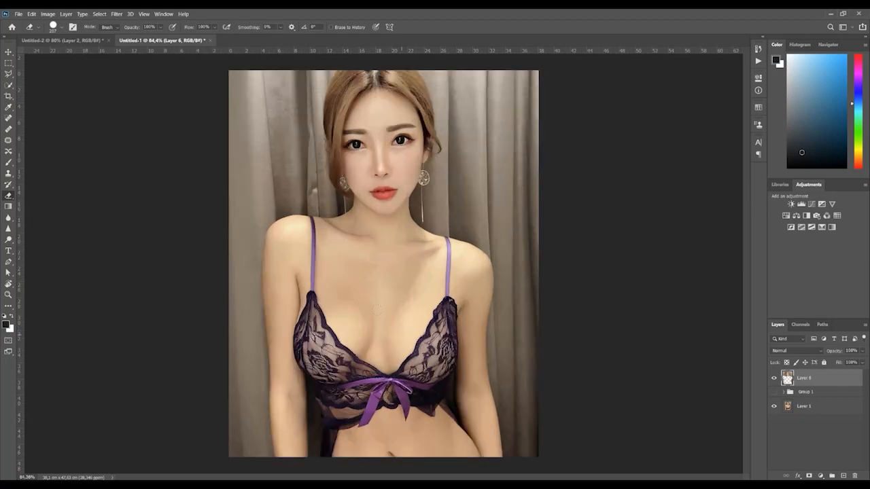
scroll(378, 309, down, 2)
scroll(378, 310, up, 3)
scroll(378, 310, down, 1)
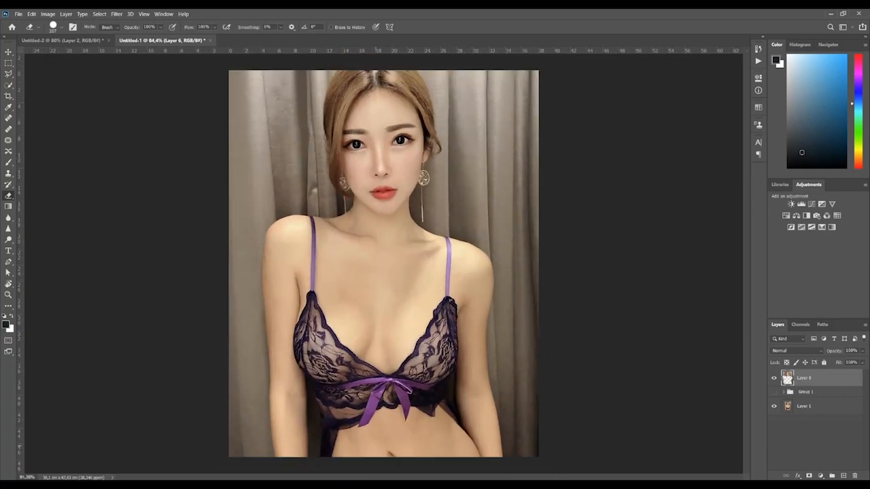